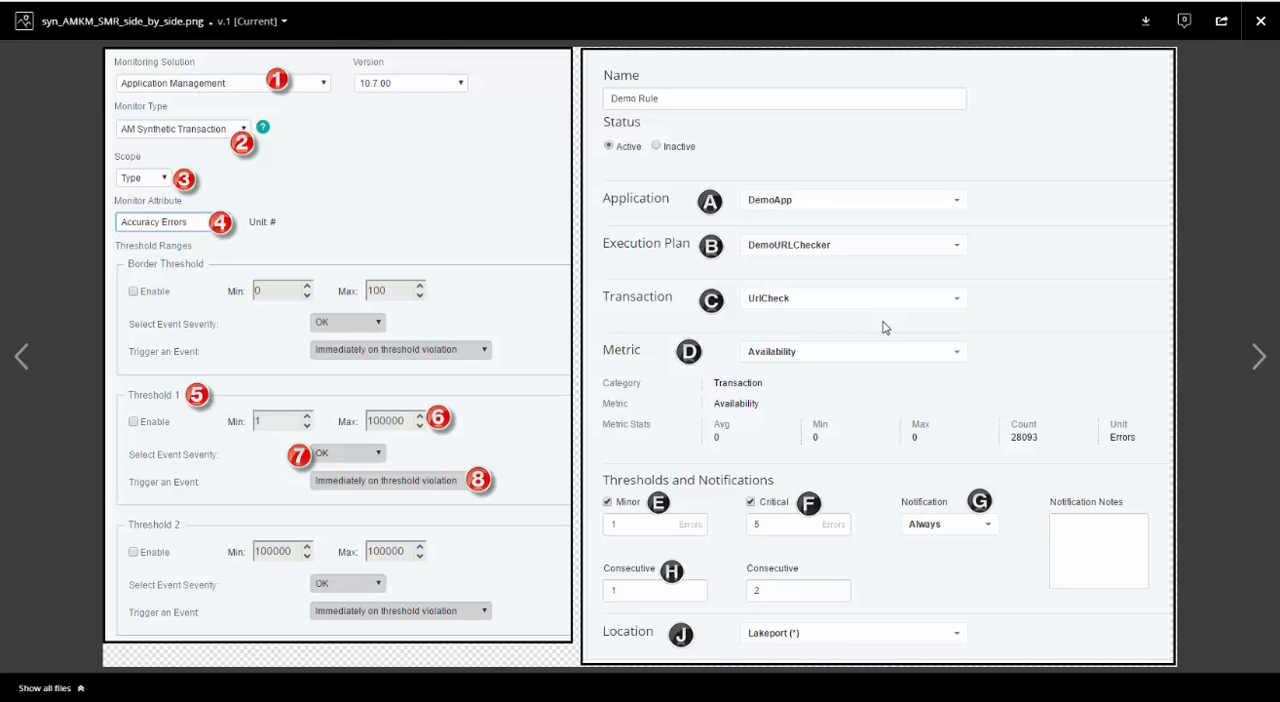
Close the side-by-side configuration image and view the table mapping agent thresholds to synthetic metric rules.
{"action": "left_click", "coordinate": [1260, 21]}
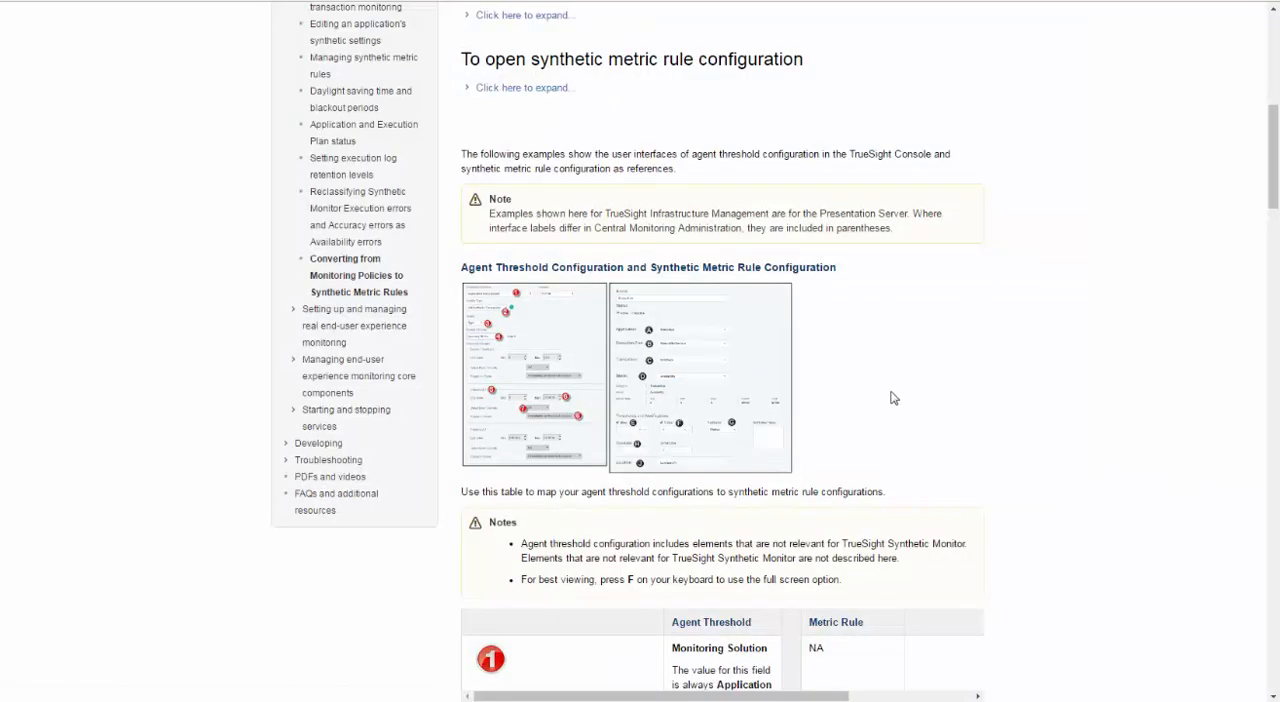
{"action": "scroll", "coordinate": [877, 408], "scroll_direction": "down", "scroll_amount": 3}
{"action": "scroll", "coordinate": [870, 422], "scroll_direction": "down", "scroll_amount": 7}
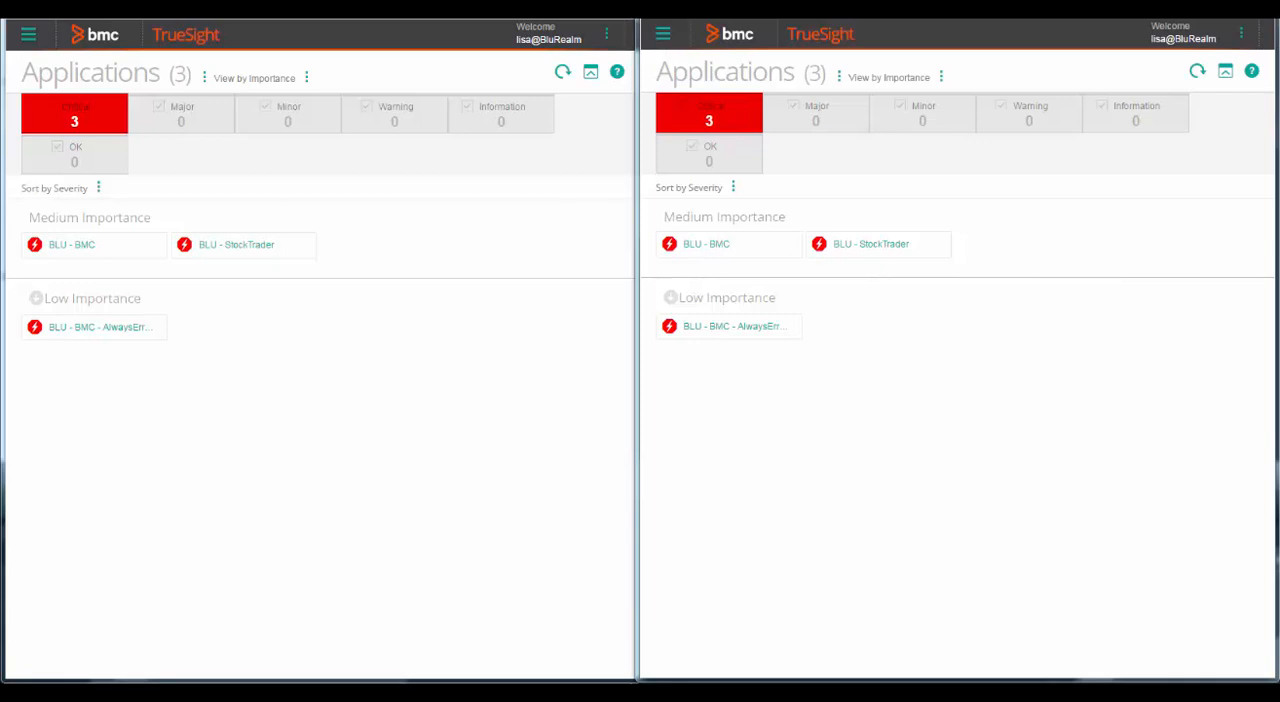
In the first TrueSight window, open the AppVis - Demo infrastructure monitoring policy for editing.
{"action": "left_click", "coordinate": [28, 34]}
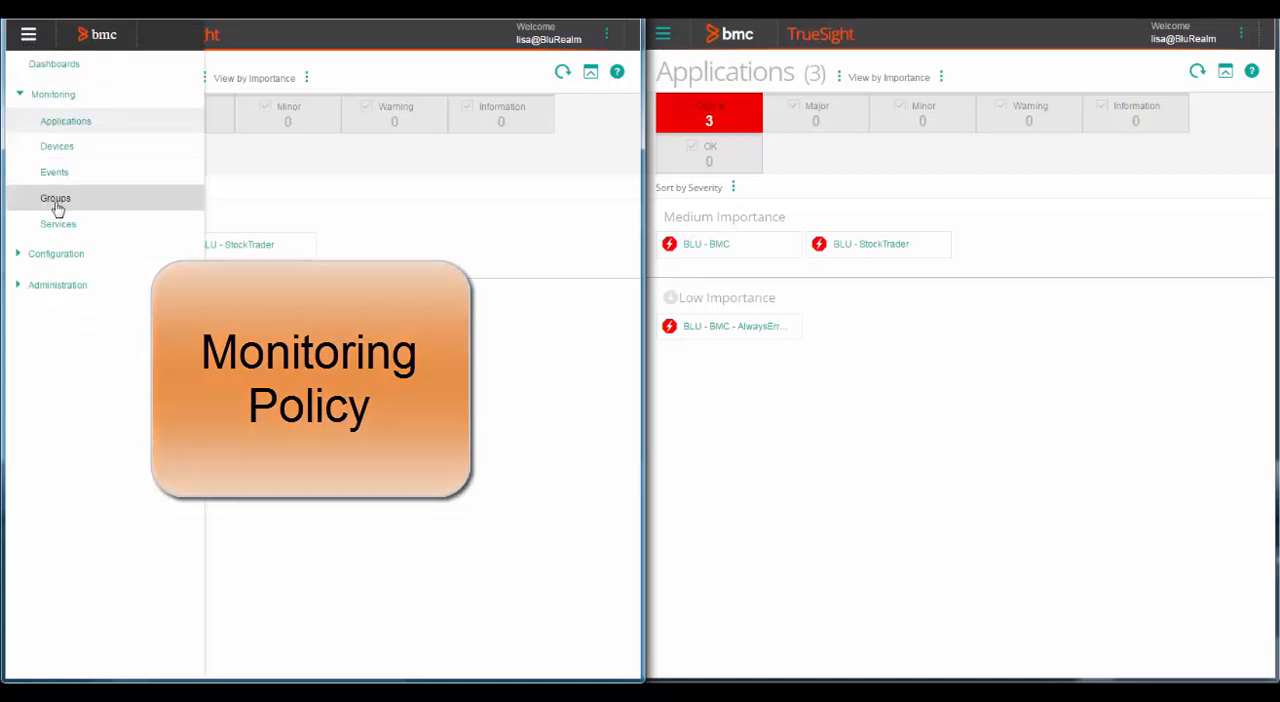
{"action": "left_click", "coordinate": [82, 256]}
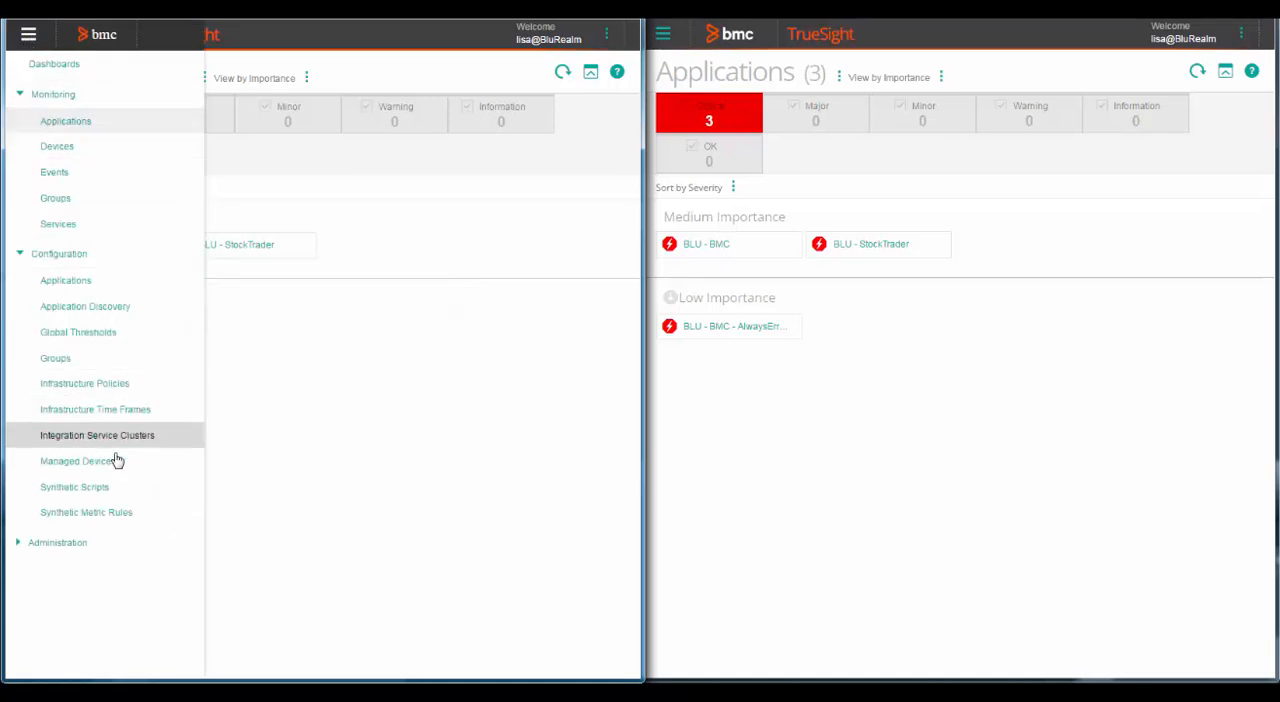
{"action": "left_click", "coordinate": [103, 386]}
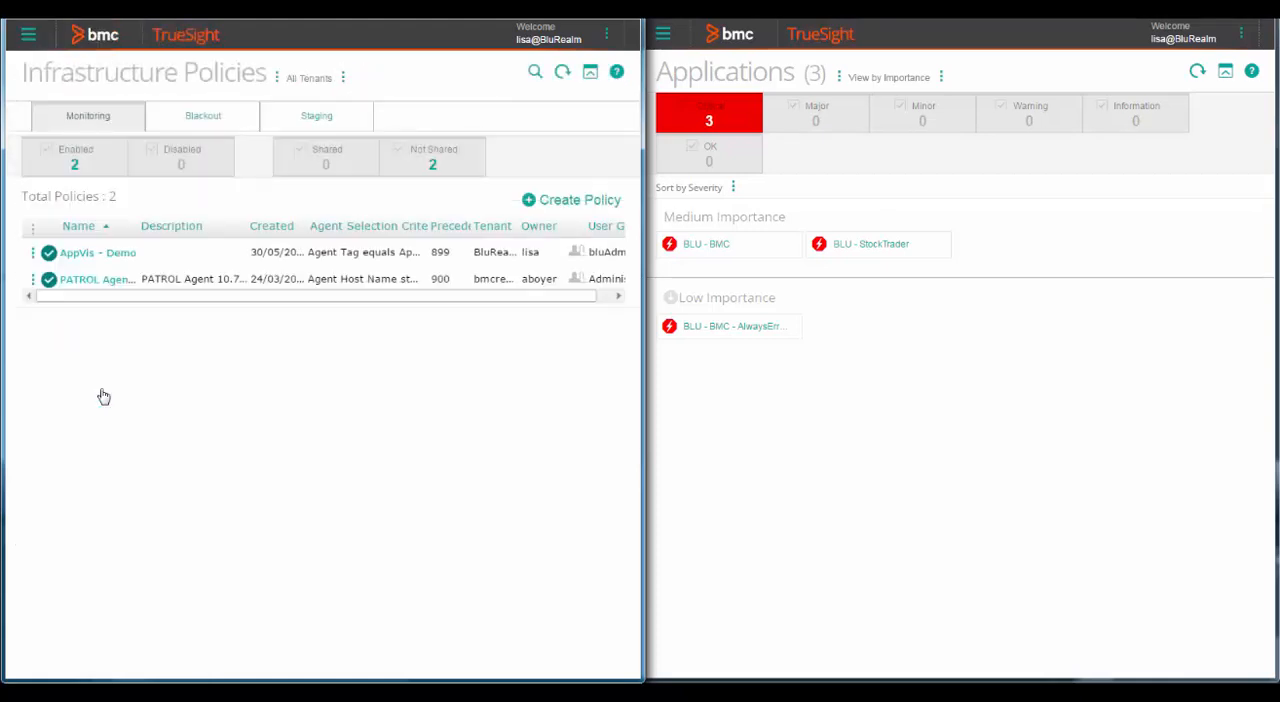
{"action": "left_click", "coordinate": [36, 253]}
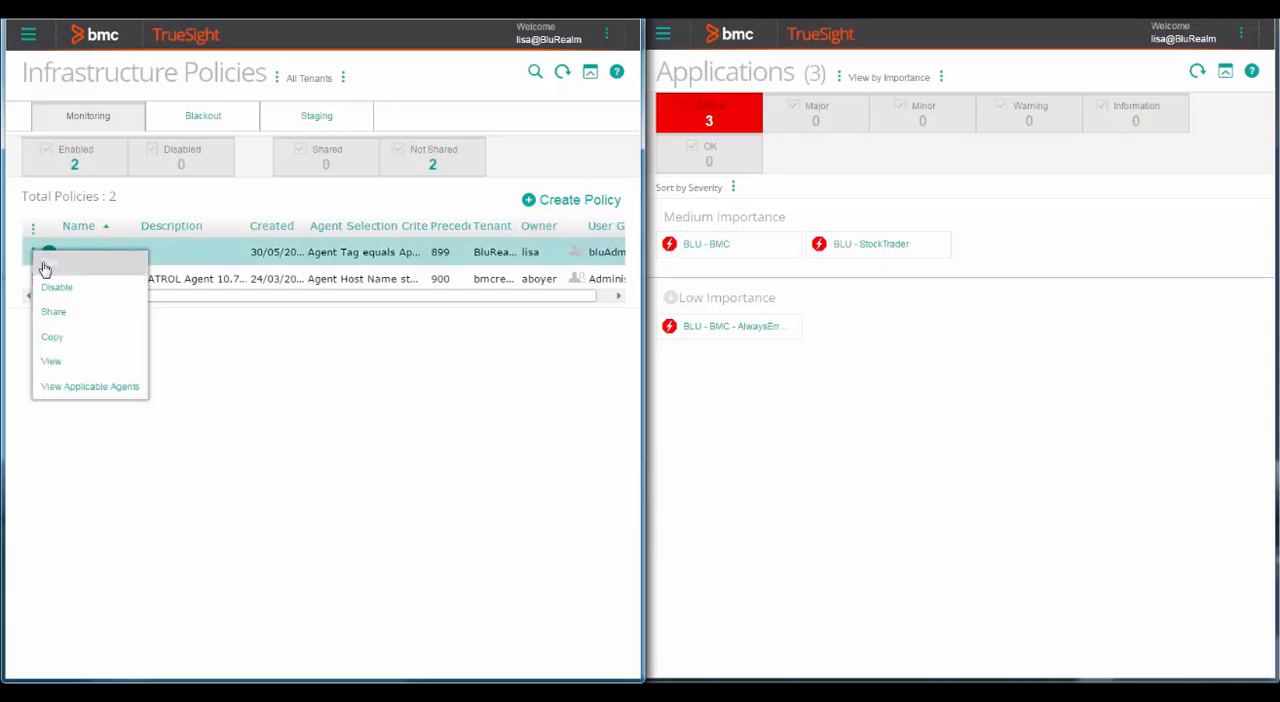
{"action": "left_click", "coordinate": [45, 265]}
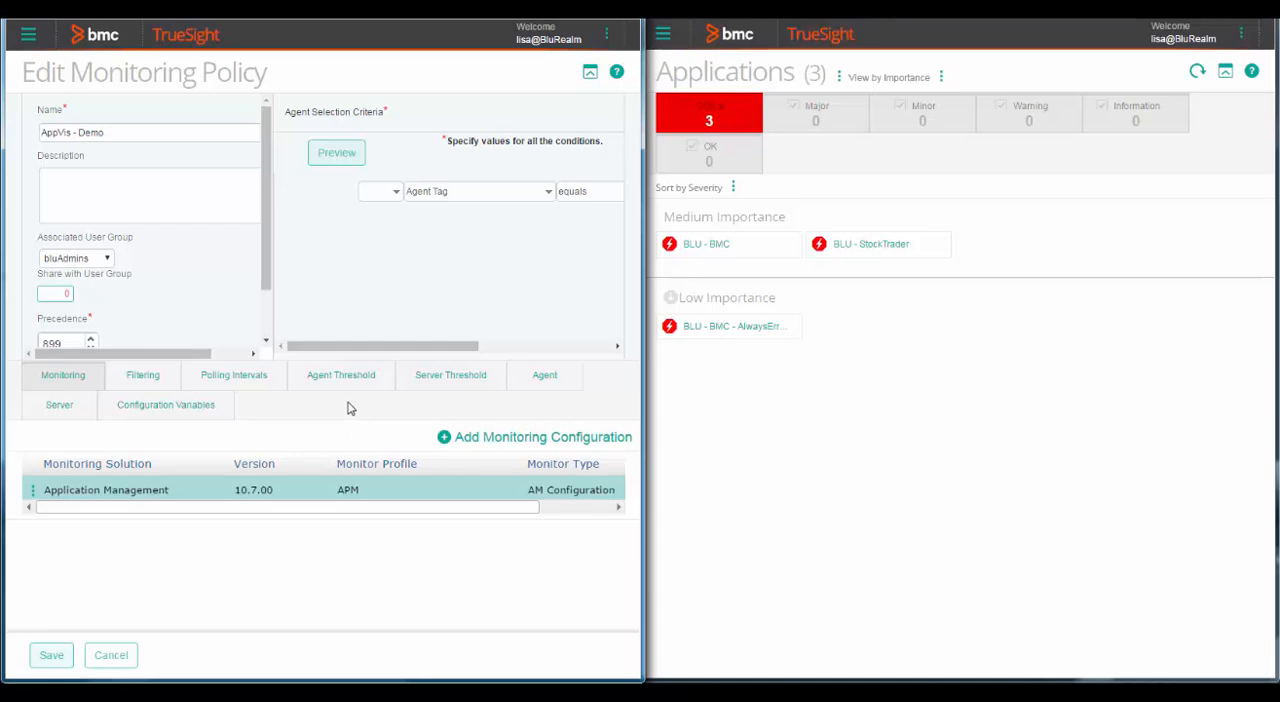
Open the policy's Accuracy Errors agent threshold for AM Synthetic Transaction for editing.
{"action": "left_click", "coordinate": [339, 386]}
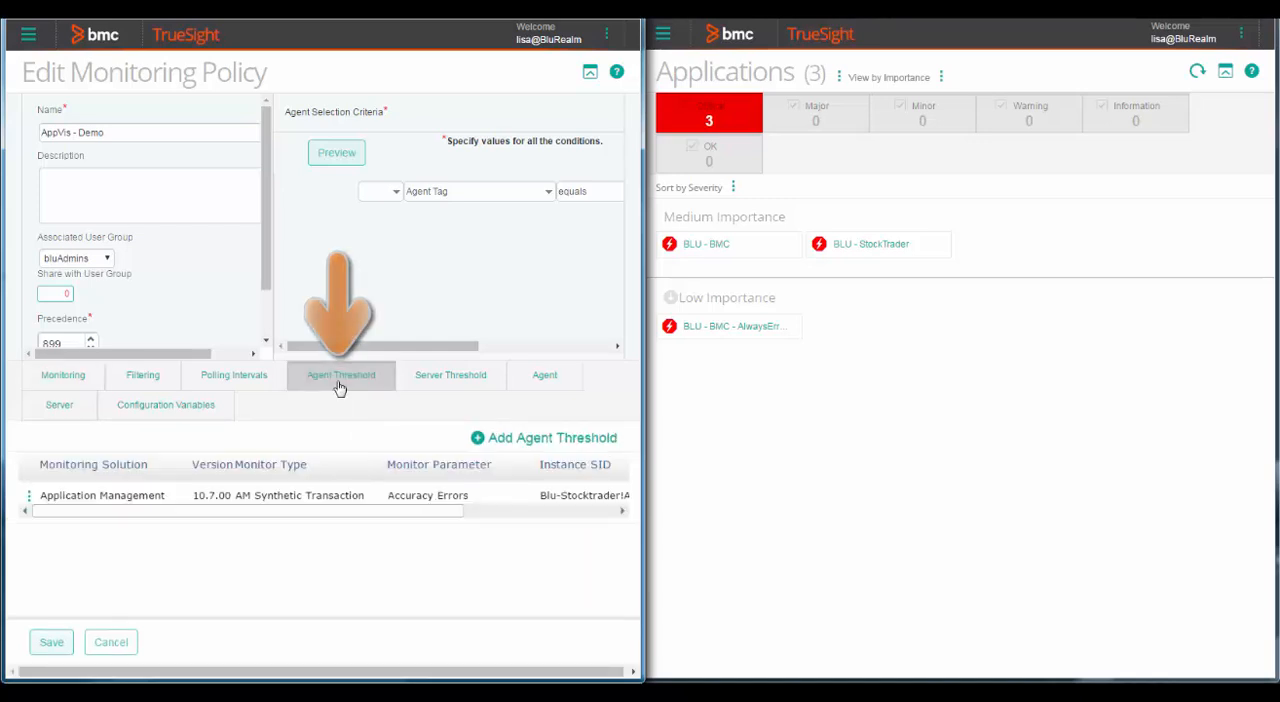
{"action": "left_click", "coordinate": [28, 497]}
{"action": "left_click", "coordinate": [39, 511]}
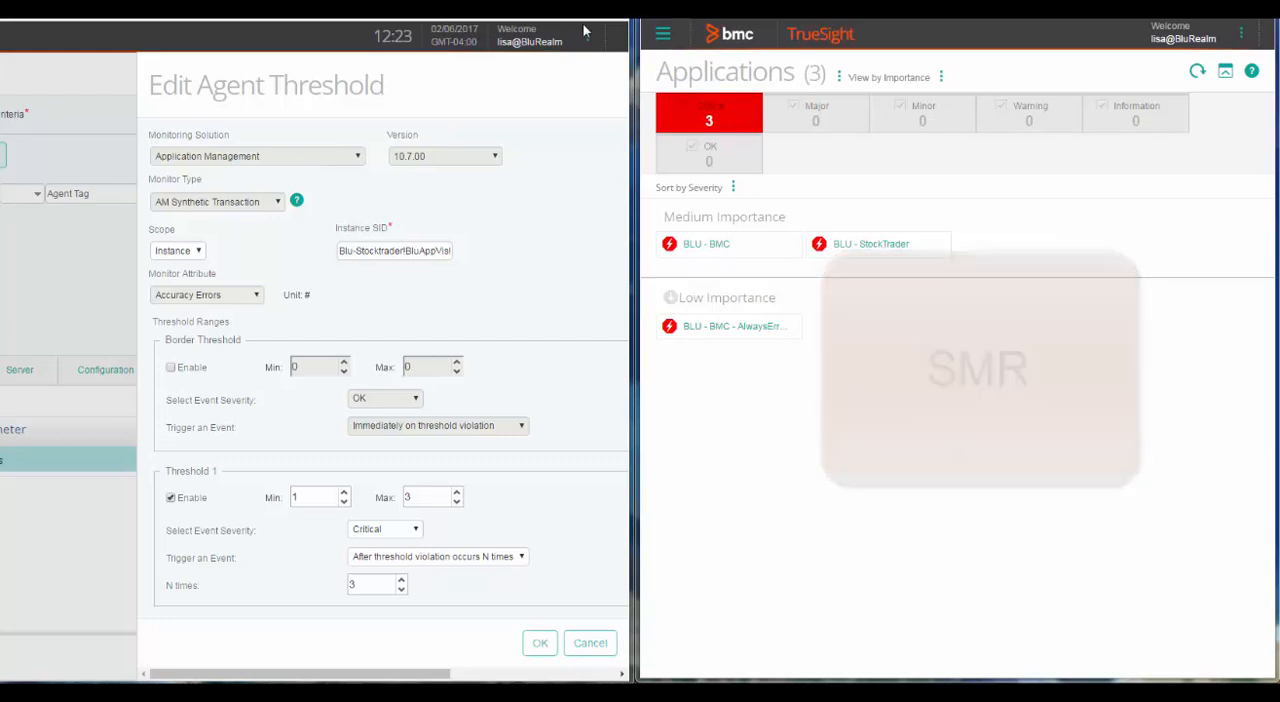
In the second TrueSight window, start a new synthetic metric rule and name it "Synthetic Metric Rule".
{"action": "left_click", "coordinate": [663, 37]}
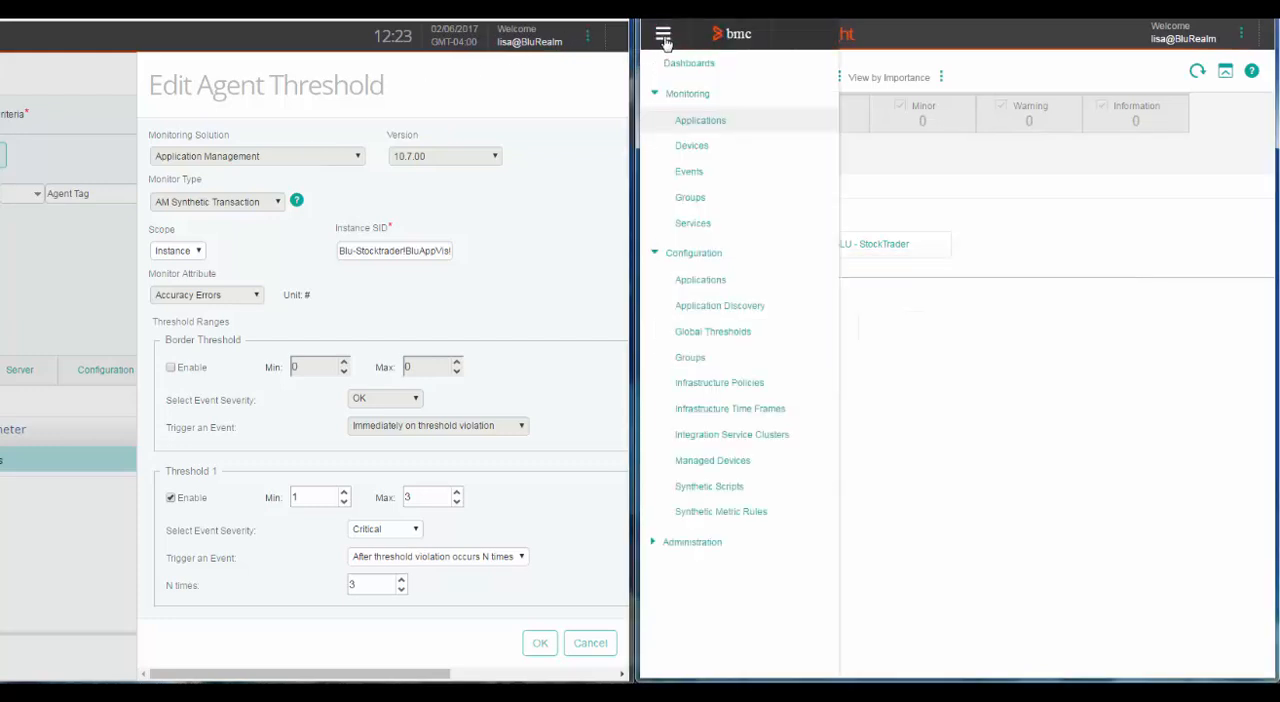
{"action": "left_click", "coordinate": [722, 515]}
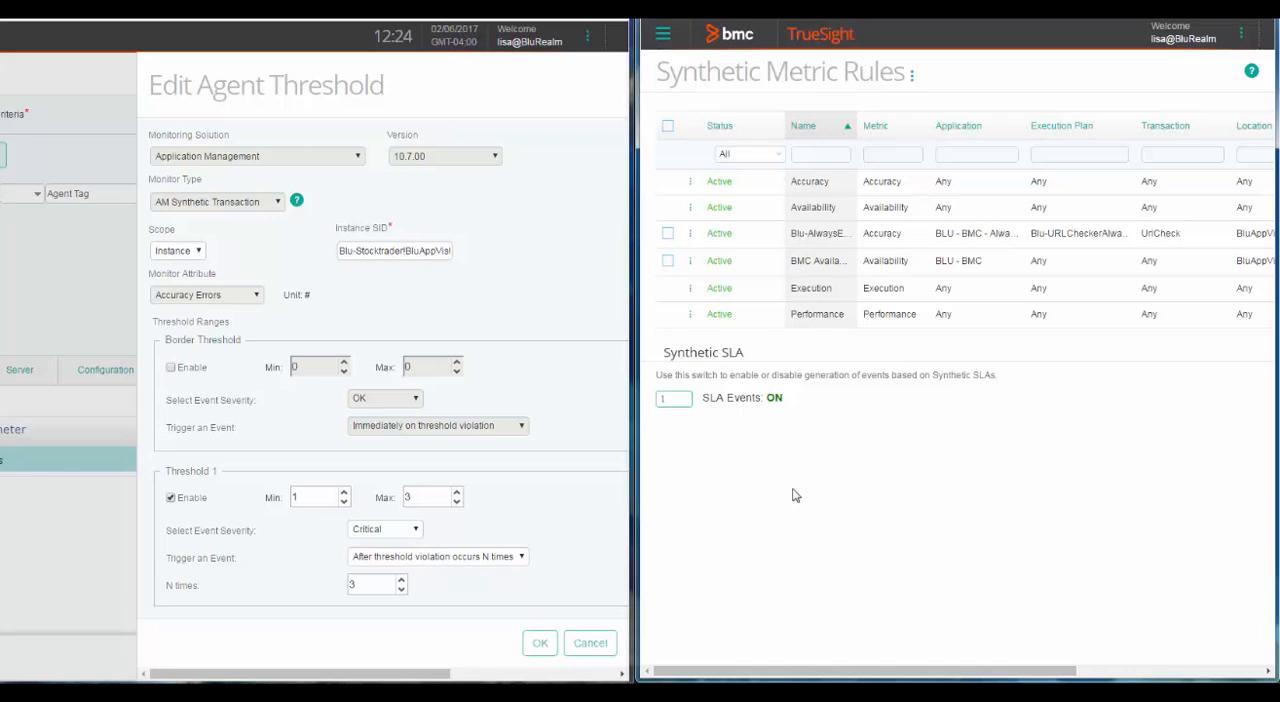
{"action": "left_click", "coordinate": [911, 76]}
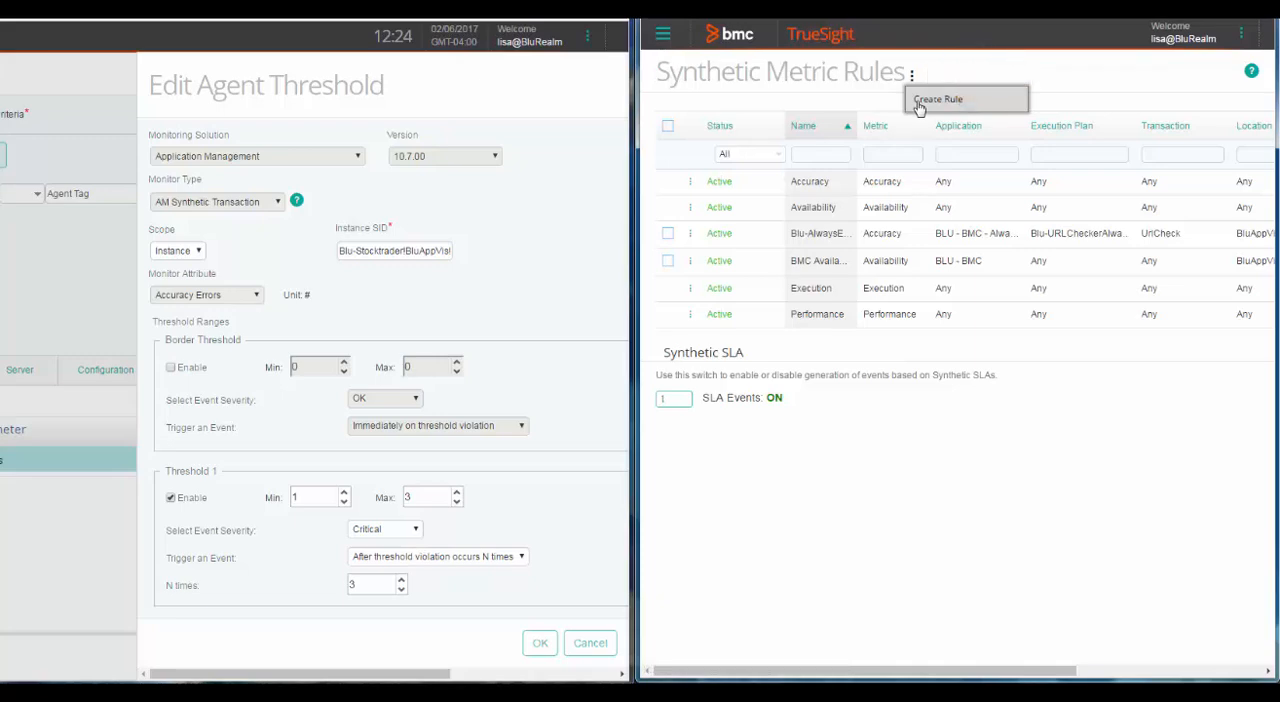
{"action": "left_click", "coordinate": [920, 104]}
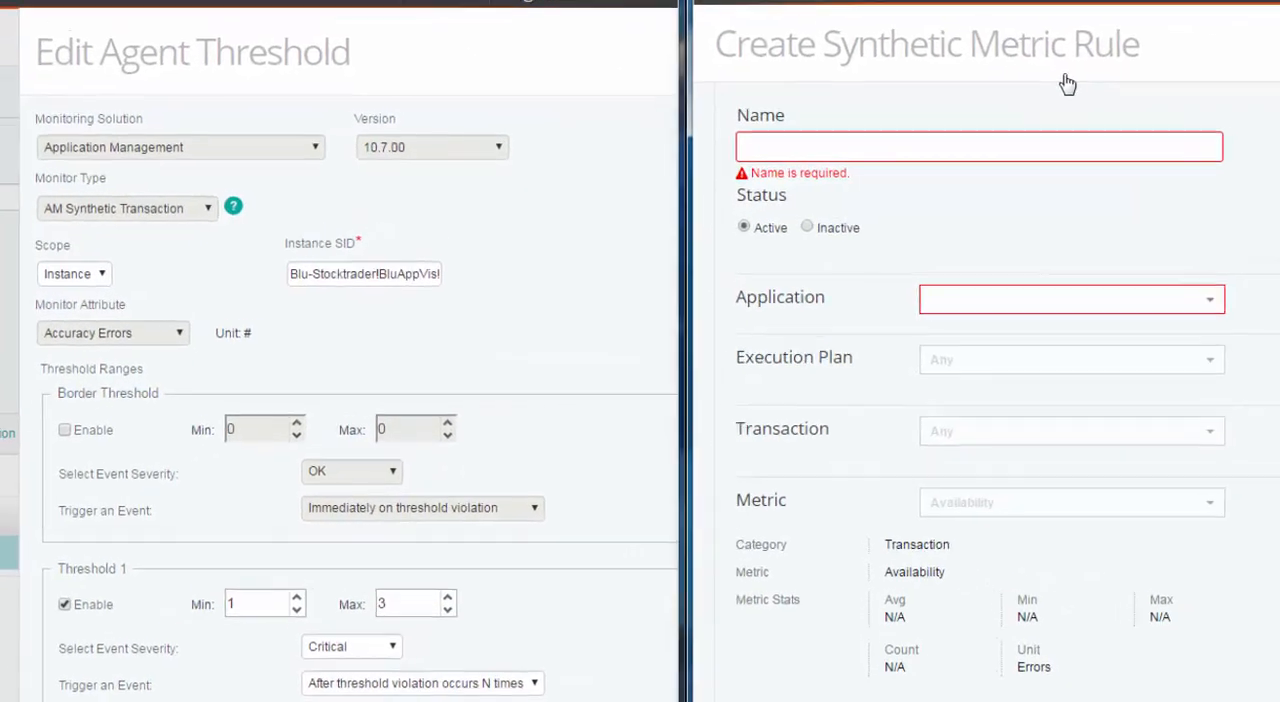
{"action": "type", "text": "Synthetic Metric Rule"}
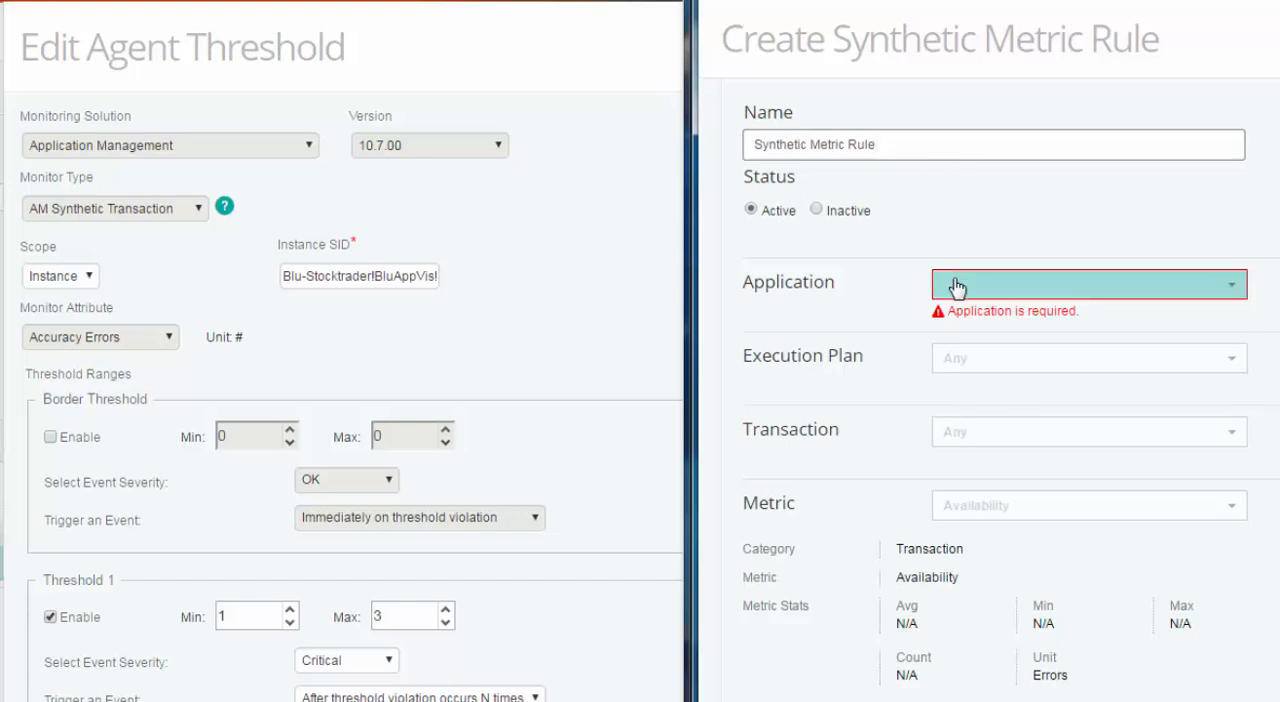
Highlight the application part of the agent threshold's Instance SID and set the rule's application to BLU - StockTrader.
{"action": "left_click", "coordinate": [371, 278]}
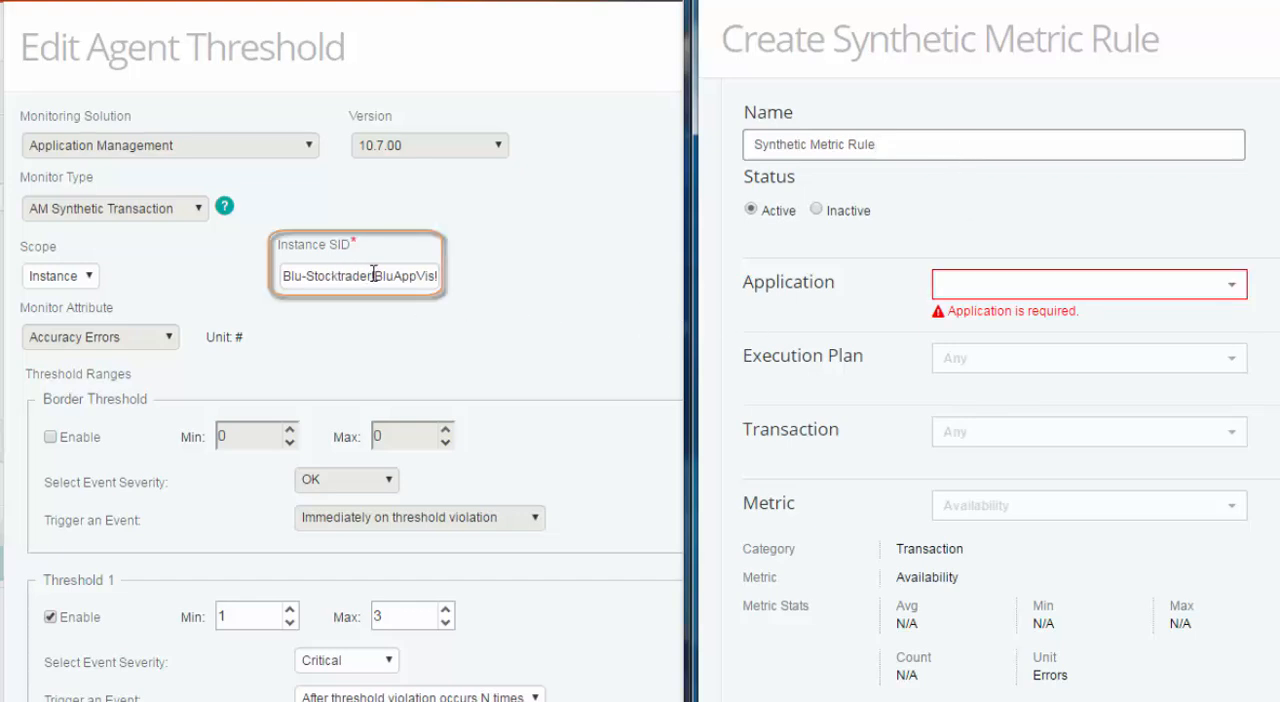
{"action": "left_click_drag", "start_coordinate": [371, 278], "coordinate": [281, 274]}
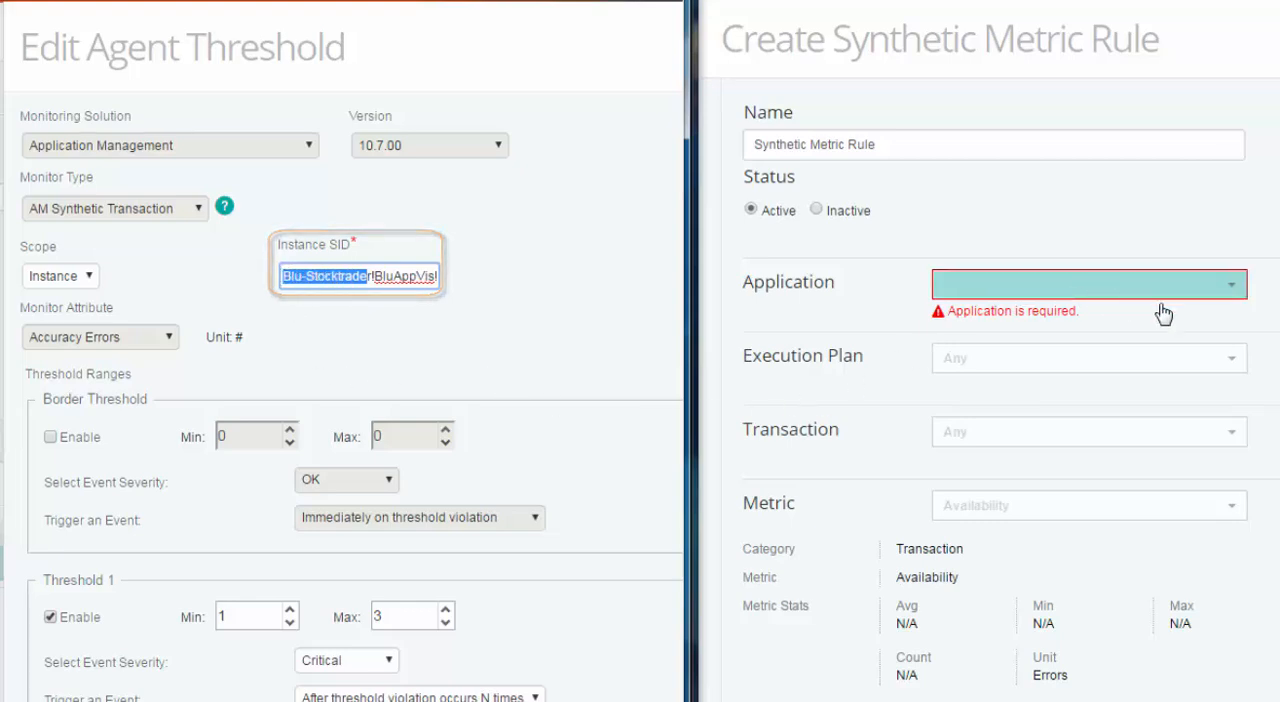
{"action": "left_click", "coordinate": [1231, 289]}
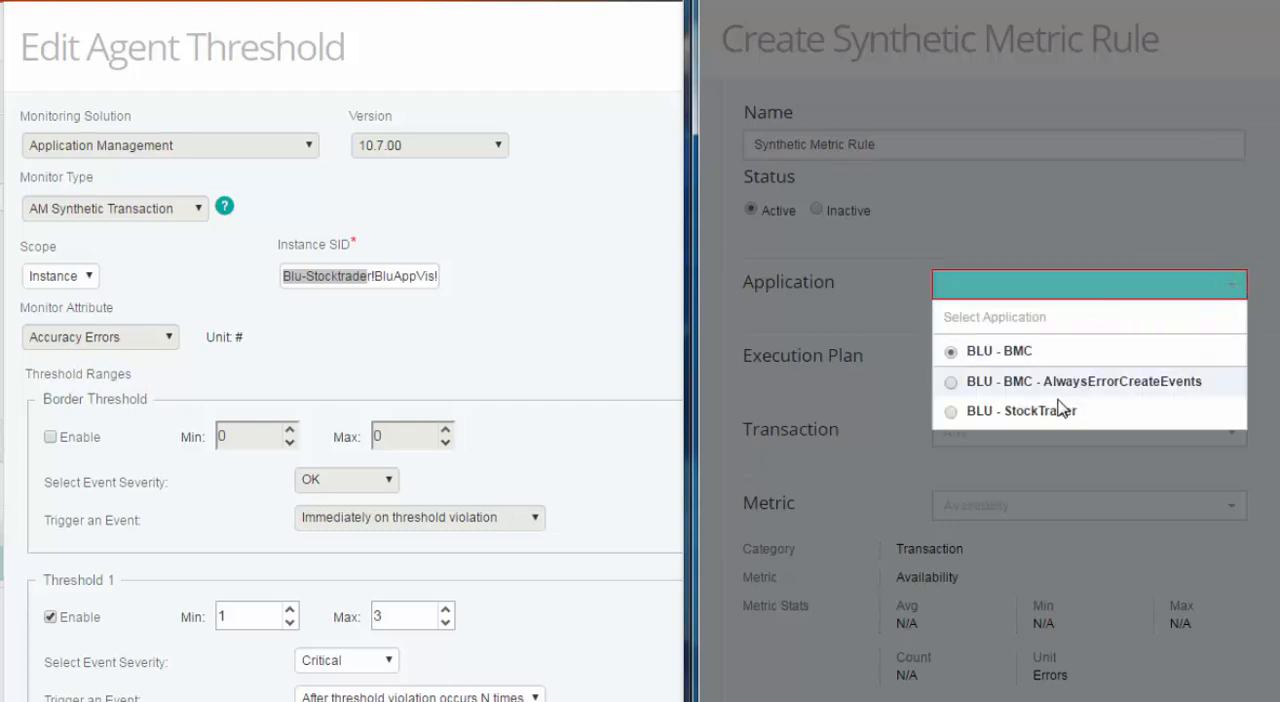
{"action": "left_click", "coordinate": [1052, 412]}
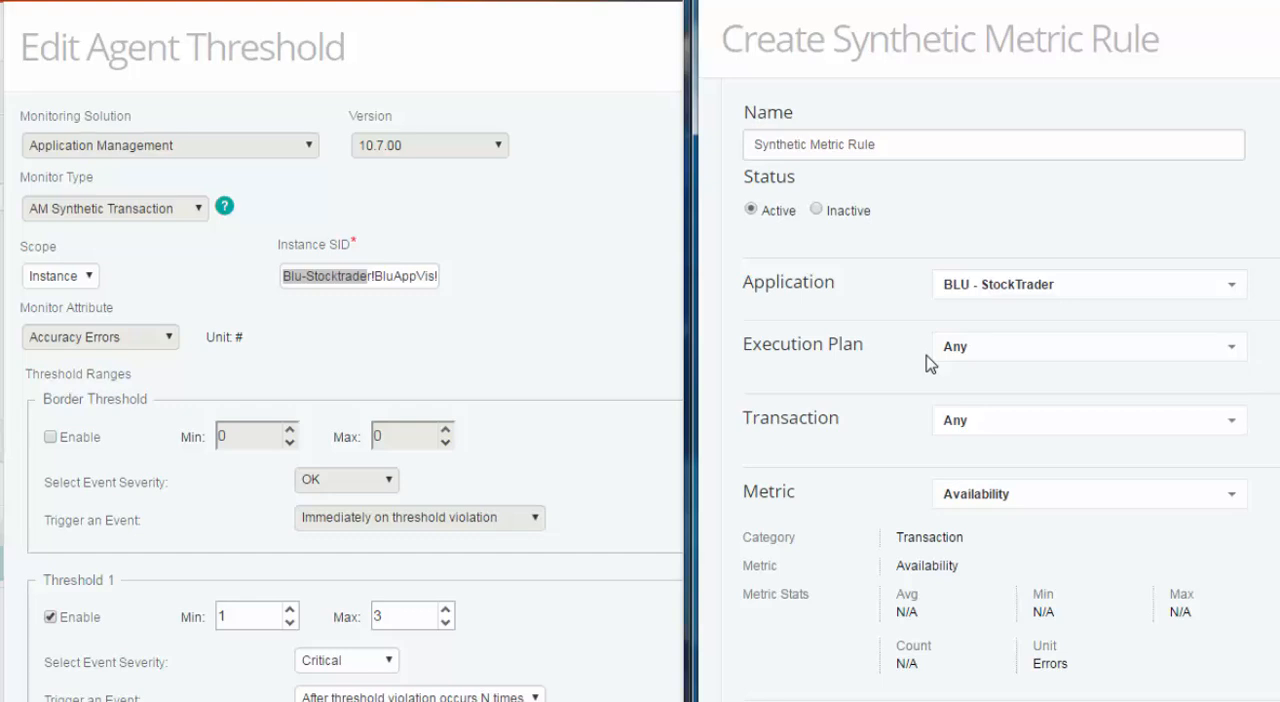
Read the rest of the agent threshold's Instance SID and set the rule's execution plan to StockTrader 1.
{"action": "left_click", "coordinate": [386, 280]}
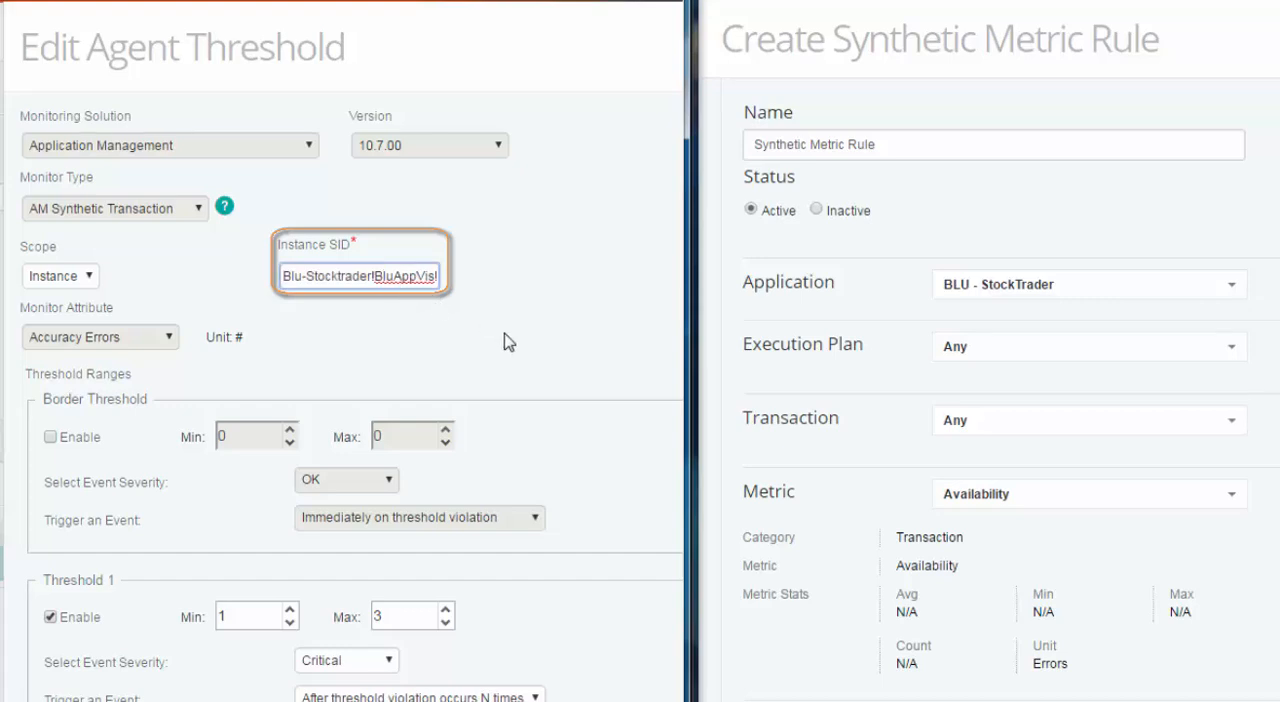
{"action": "key", "text": "End"}
{"action": "type", "text": "Stoc"}
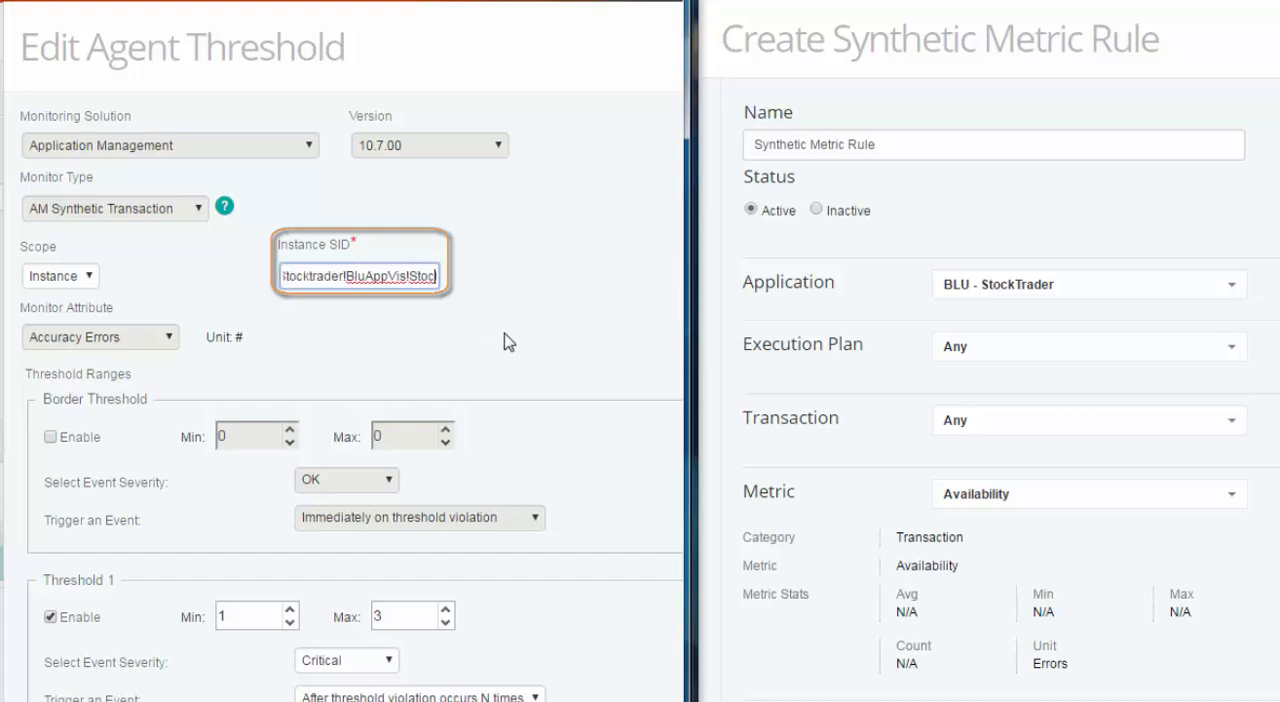
{"action": "type", "text": "kTrader1!T"}
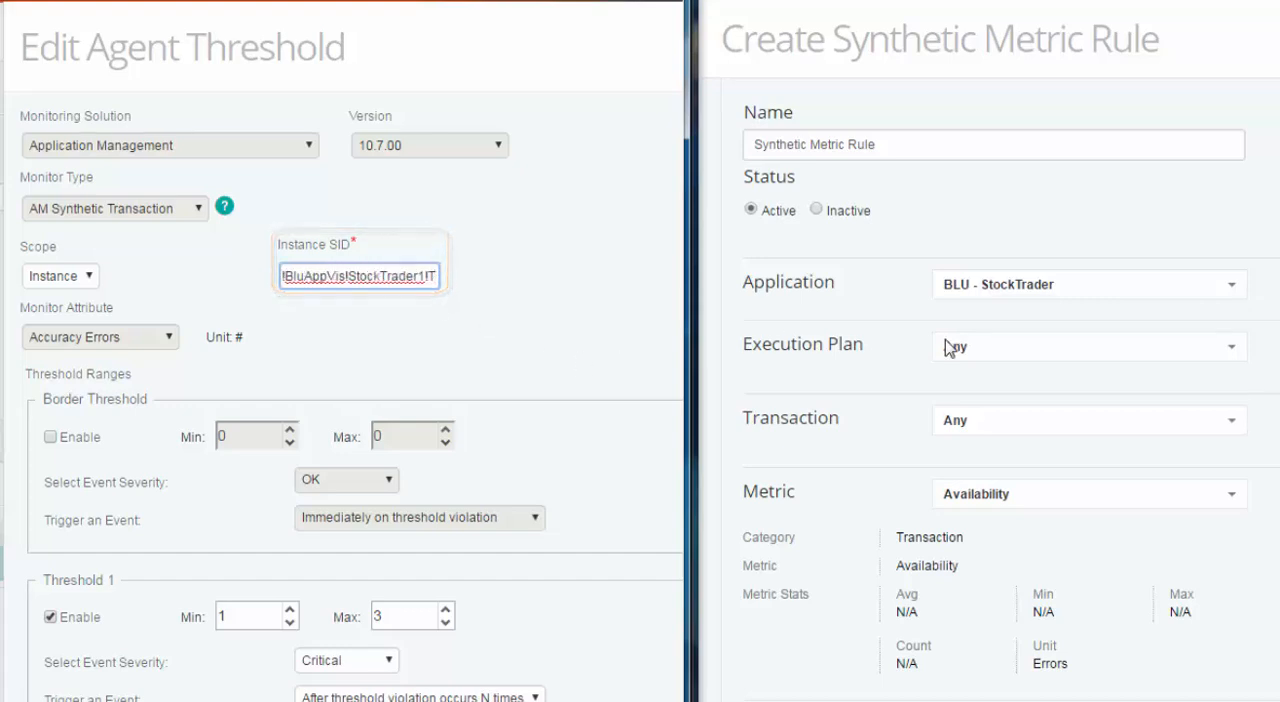
{"action": "left_click", "coordinate": [798, 311]}
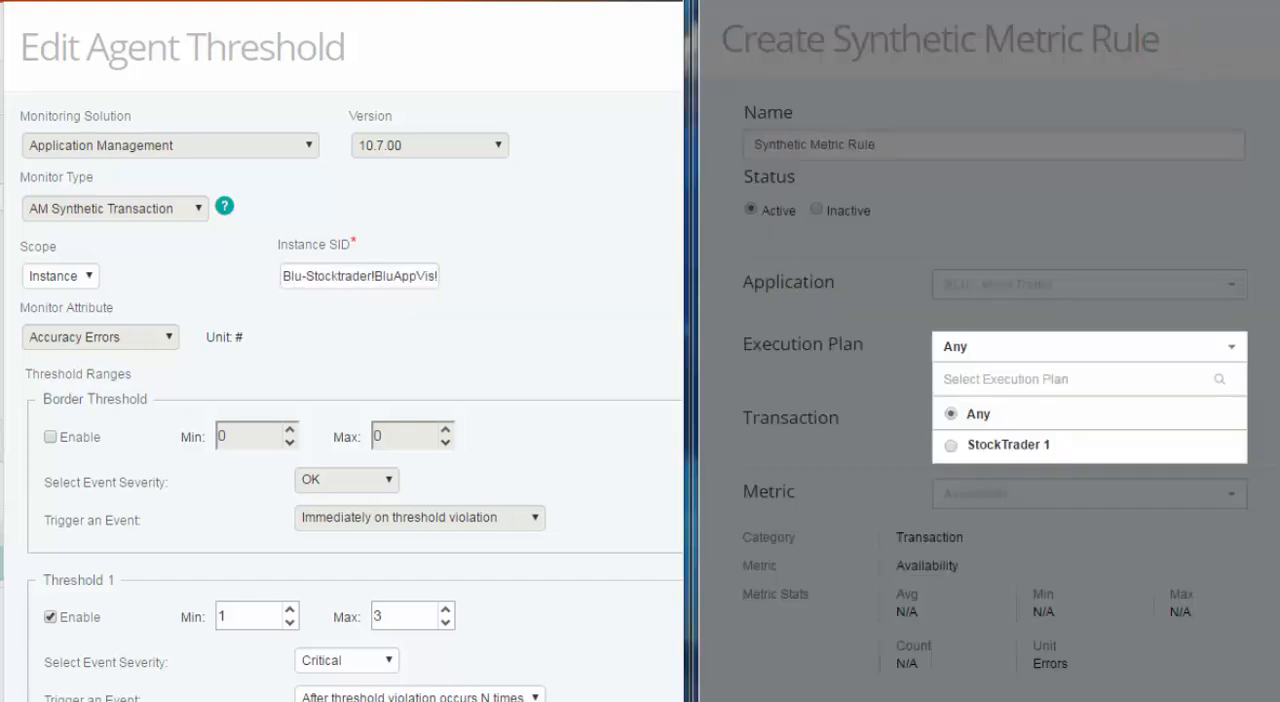
{"action": "left_click", "coordinate": [1060, 445]}
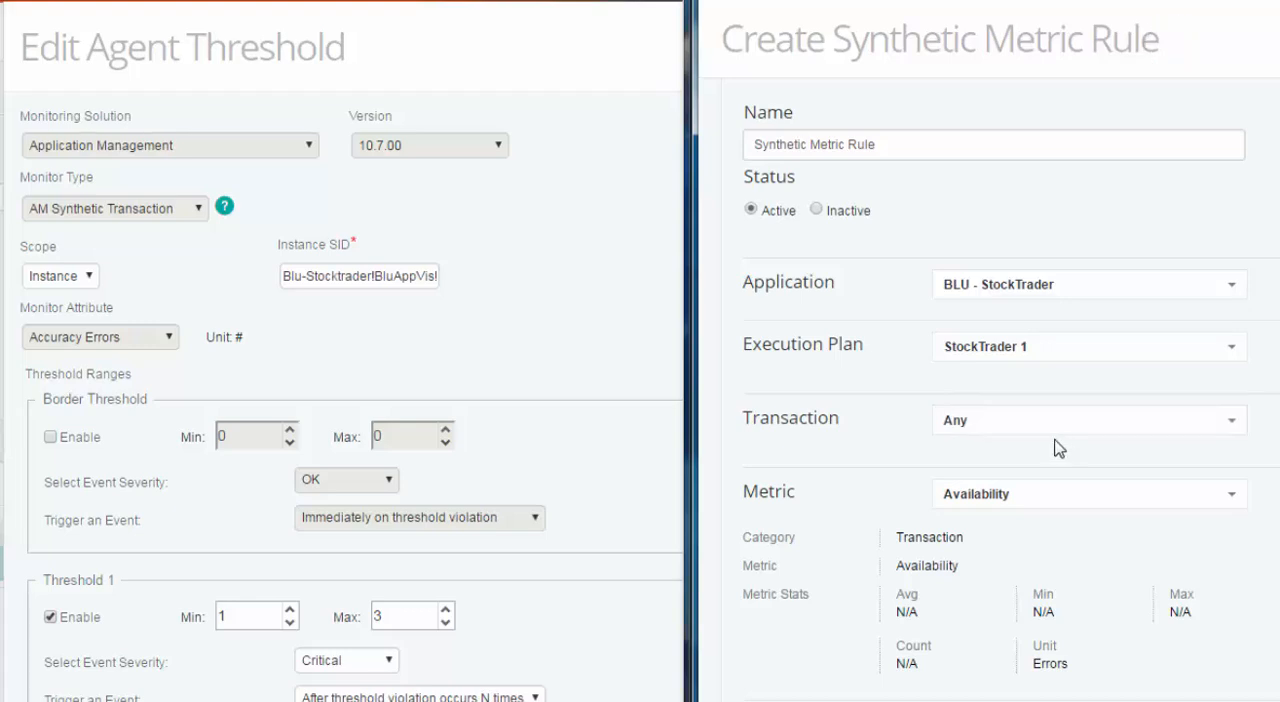
Set the rule's transaction to TMain and its metric to Accuracy.
{"action": "left_click", "coordinate": [986, 434]}
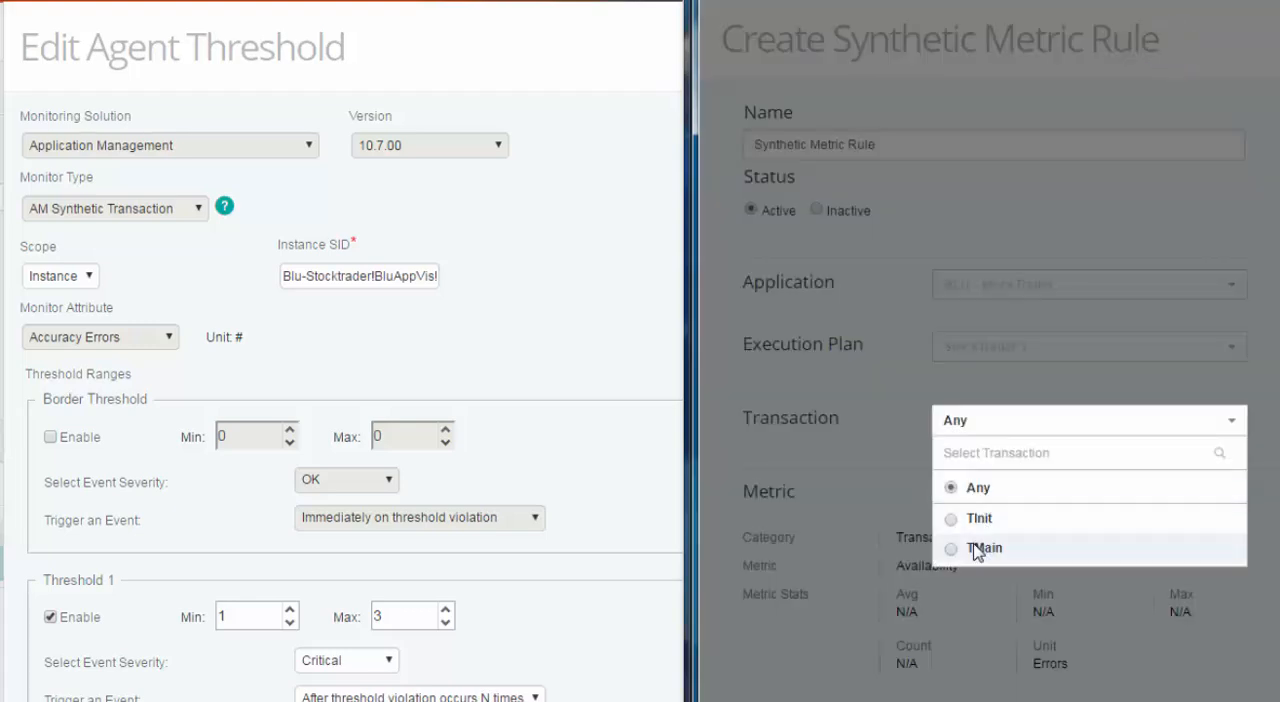
{"action": "left_click", "coordinate": [977, 549]}
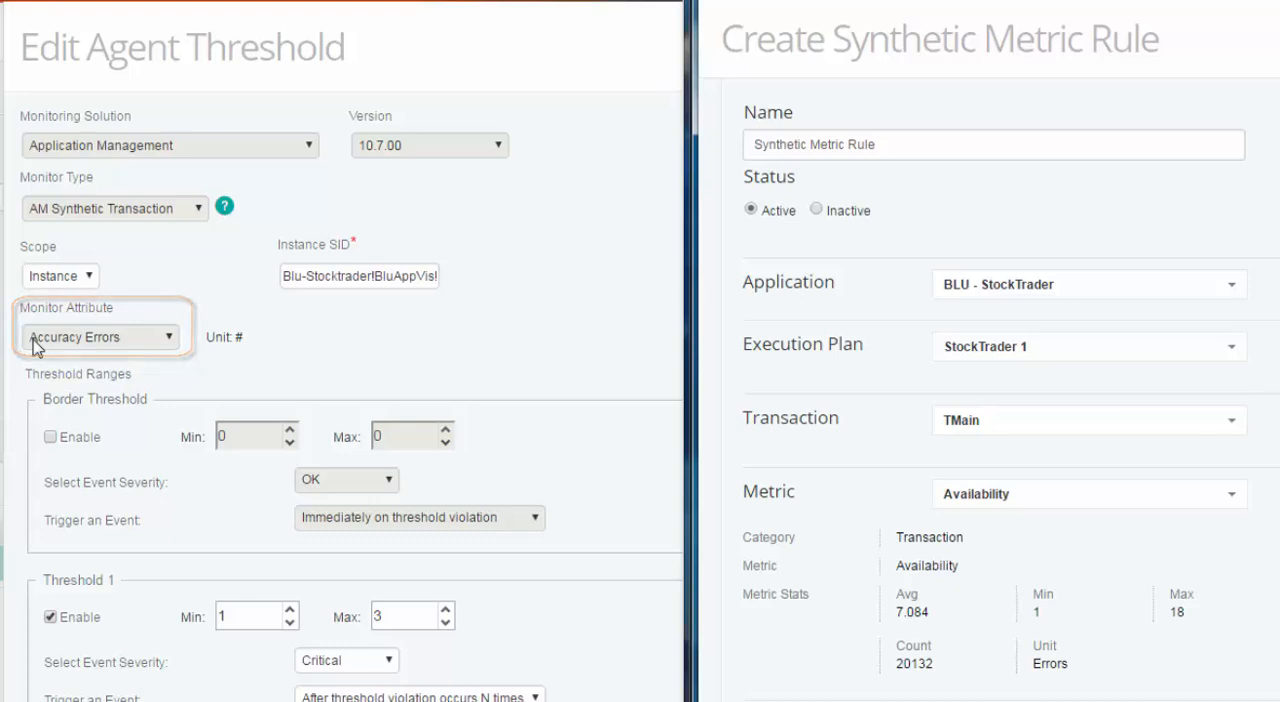
{"action": "left_click", "coordinate": [1091, 497]}
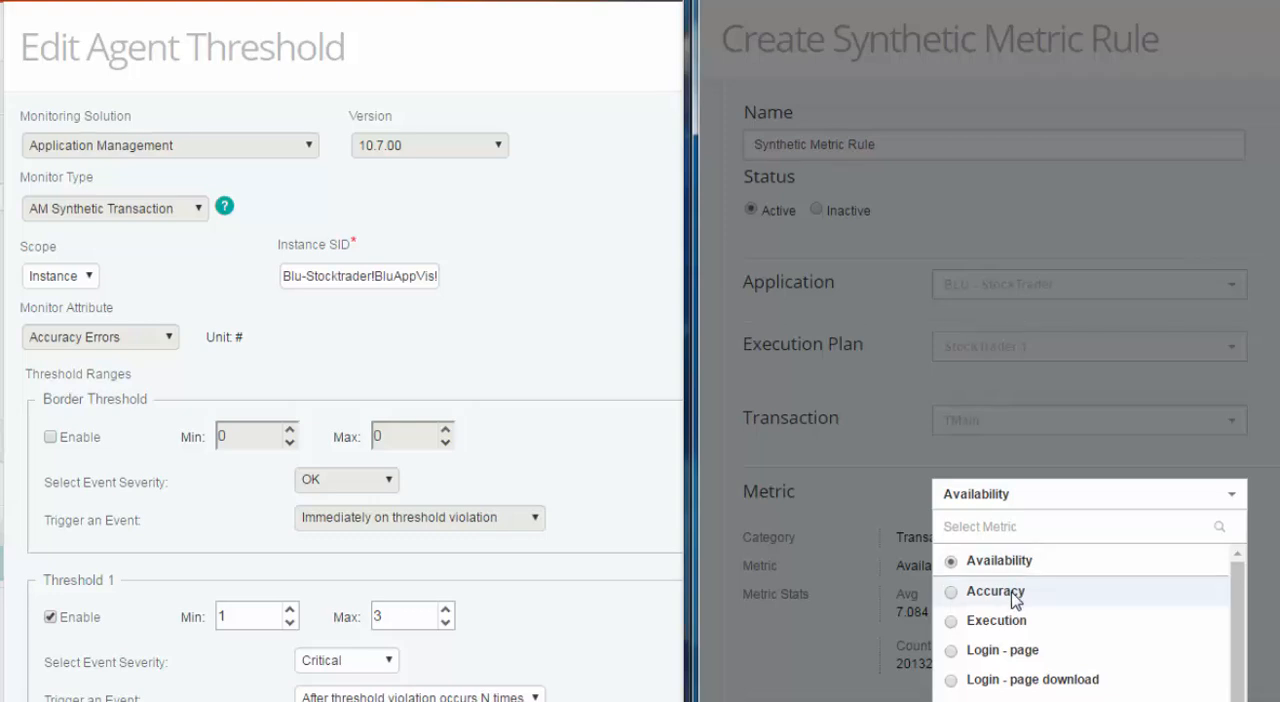
{"action": "left_click", "coordinate": [1015, 593]}
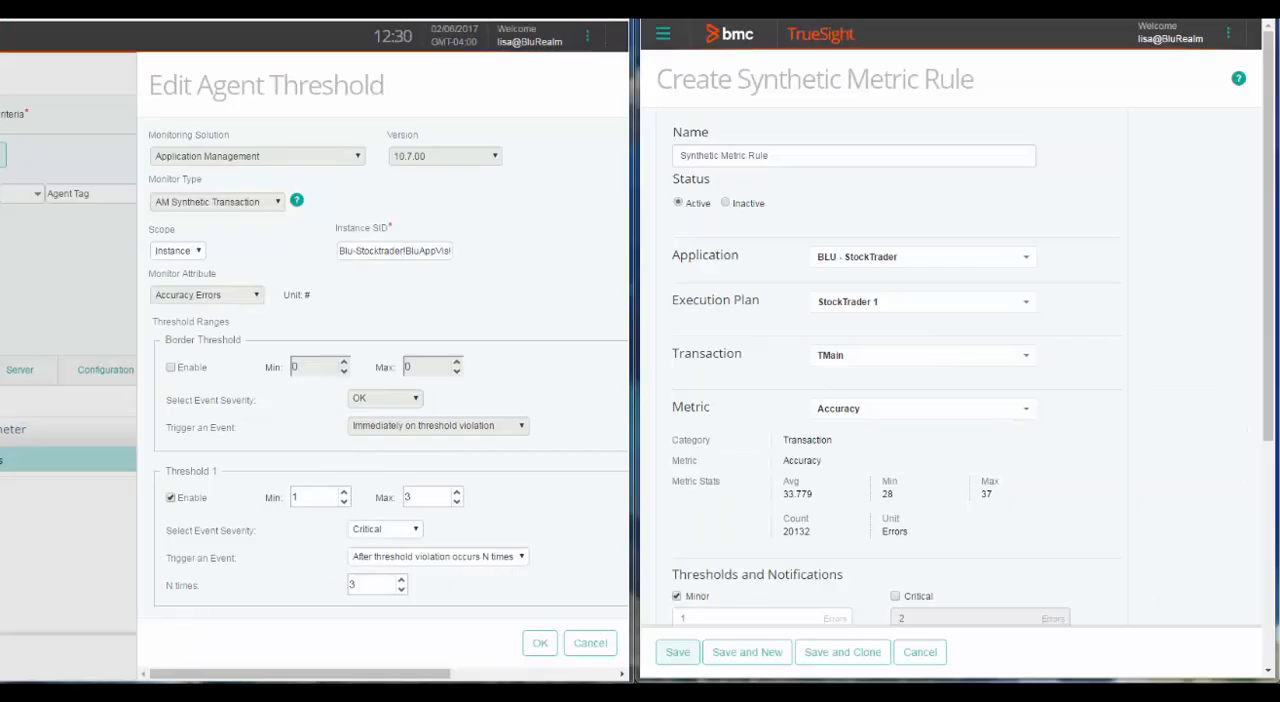
Check the agent threshold's trigger options, then enable the rule's Critical threshold and set it to 3 errors.
{"action": "left_click_drag", "start_coordinate": [1274, 365], "coordinate": [1274, 454]}
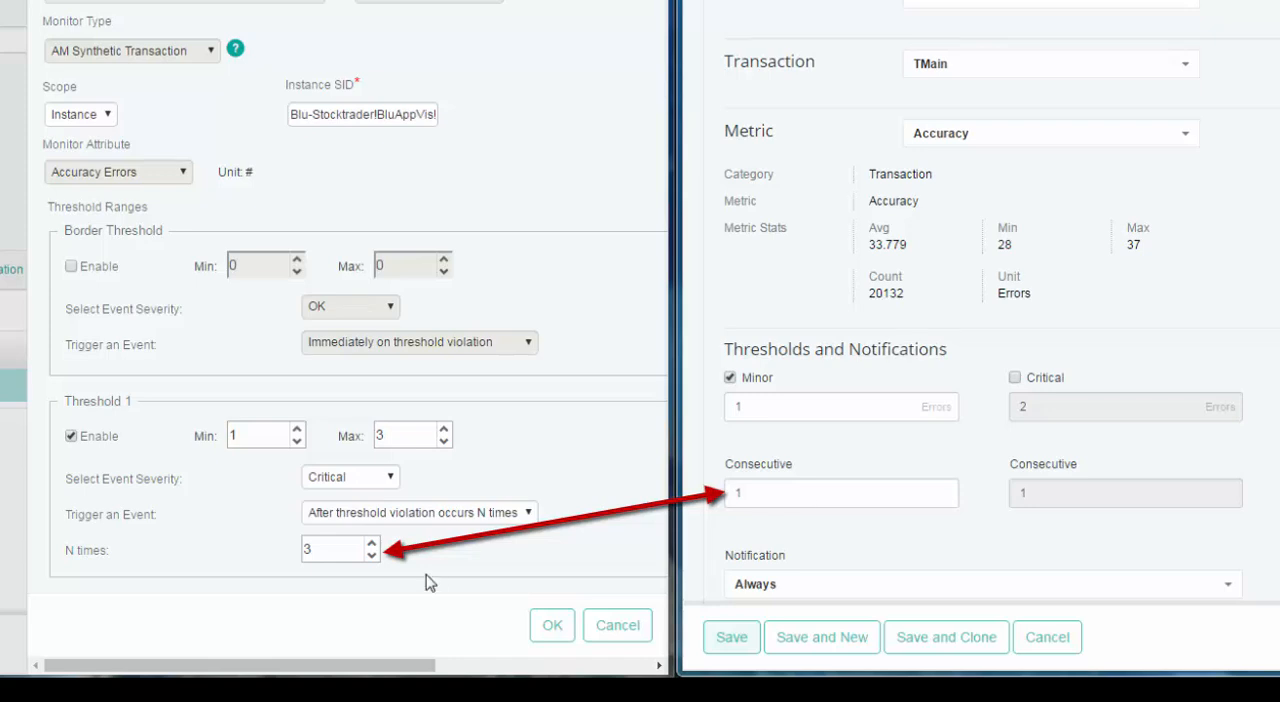
{"action": "left_click", "coordinate": [452, 518]}
{"action": "left_click", "coordinate": [452, 518]}
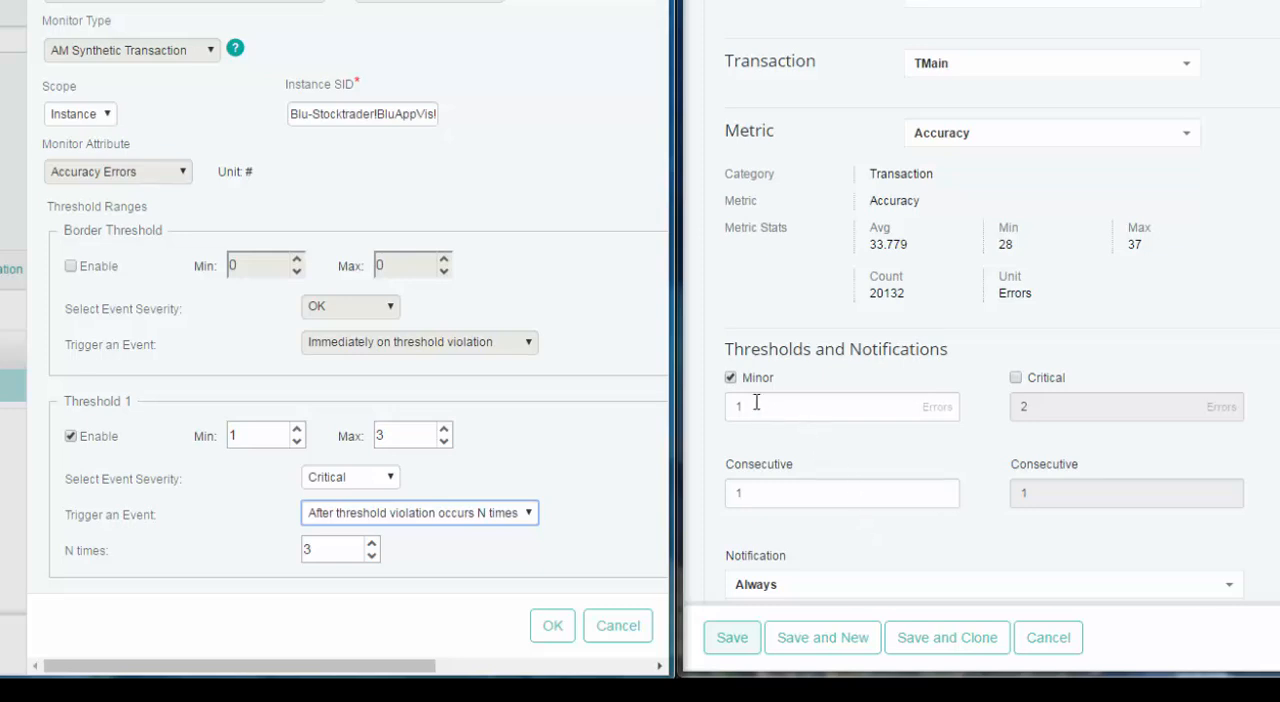
{"action": "left_click", "coordinate": [248, 440]}
{"action": "left_click", "coordinate": [1016, 378]}
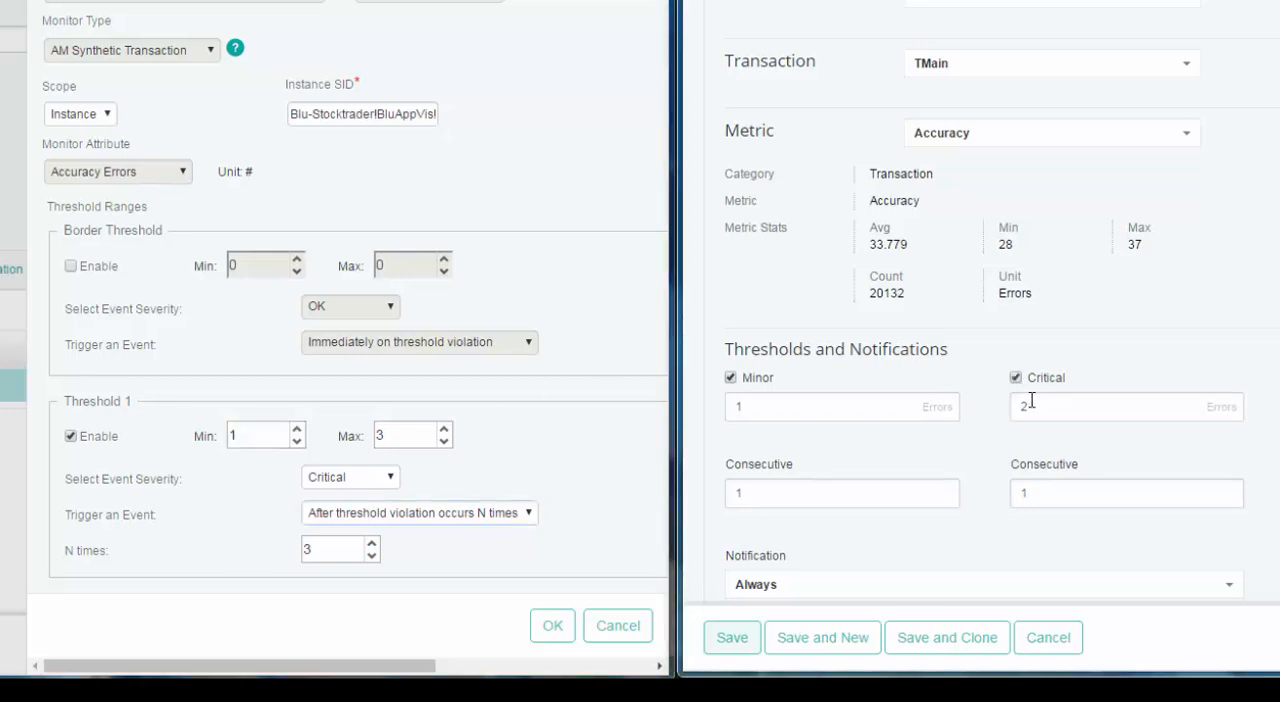
{"action": "left_click", "coordinate": [1072, 418]}
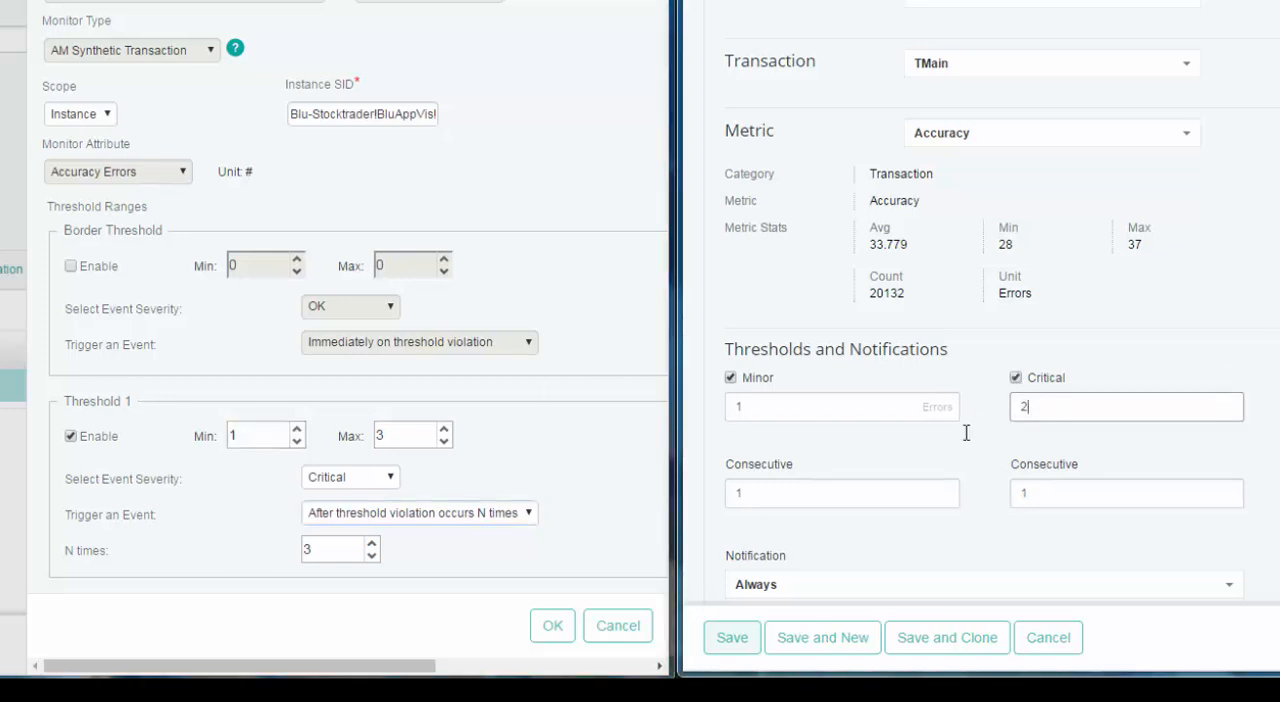
{"action": "type", "text": "3"}
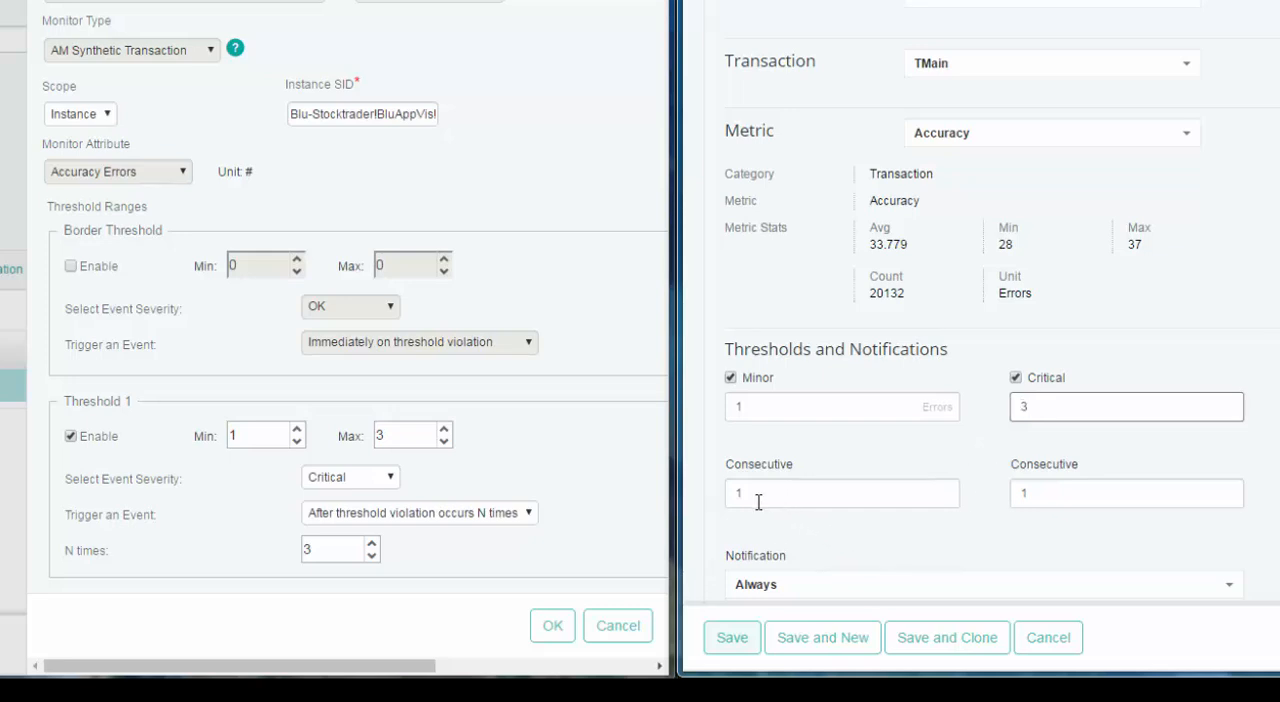
Set the consecutive violation count to 3 for both the Minor and Critical thresholds.
{"action": "left_click_drag", "start_coordinate": [762, 494], "coordinate": [692, 503]}
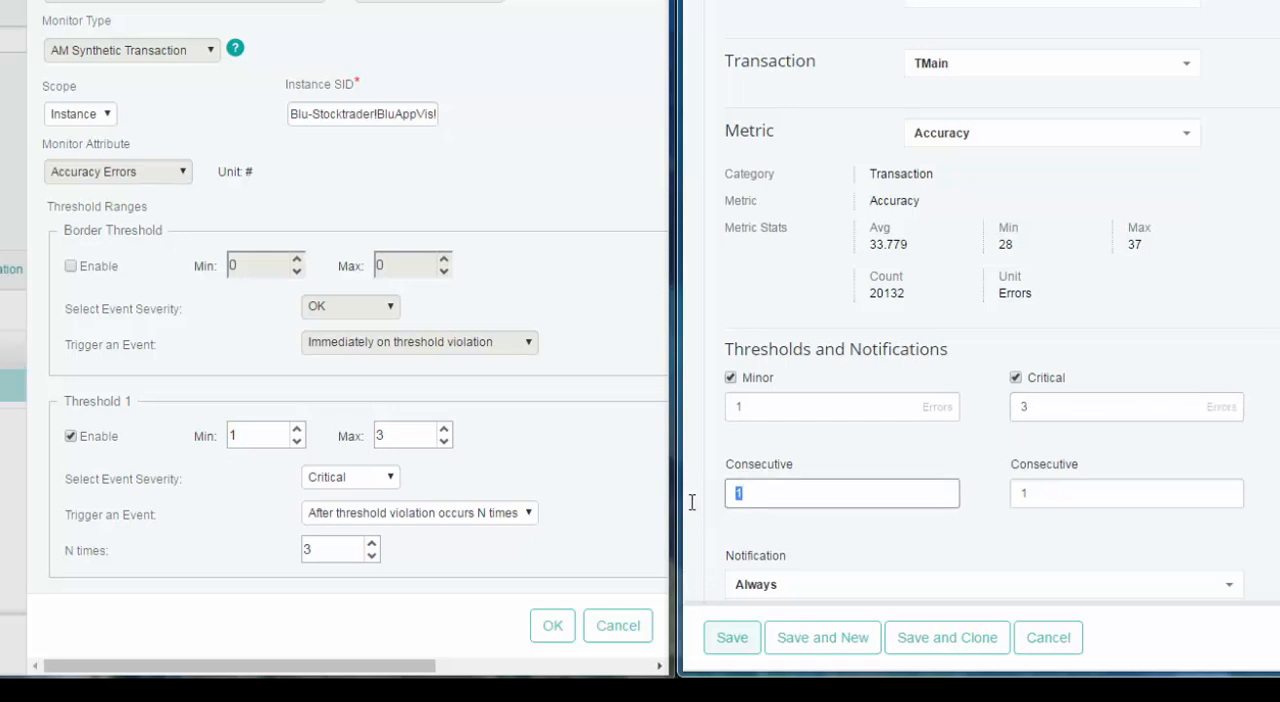
{"action": "type", "text": "3"}
{"action": "key", "text": "Tab"}
{"action": "type", "text": "3"}
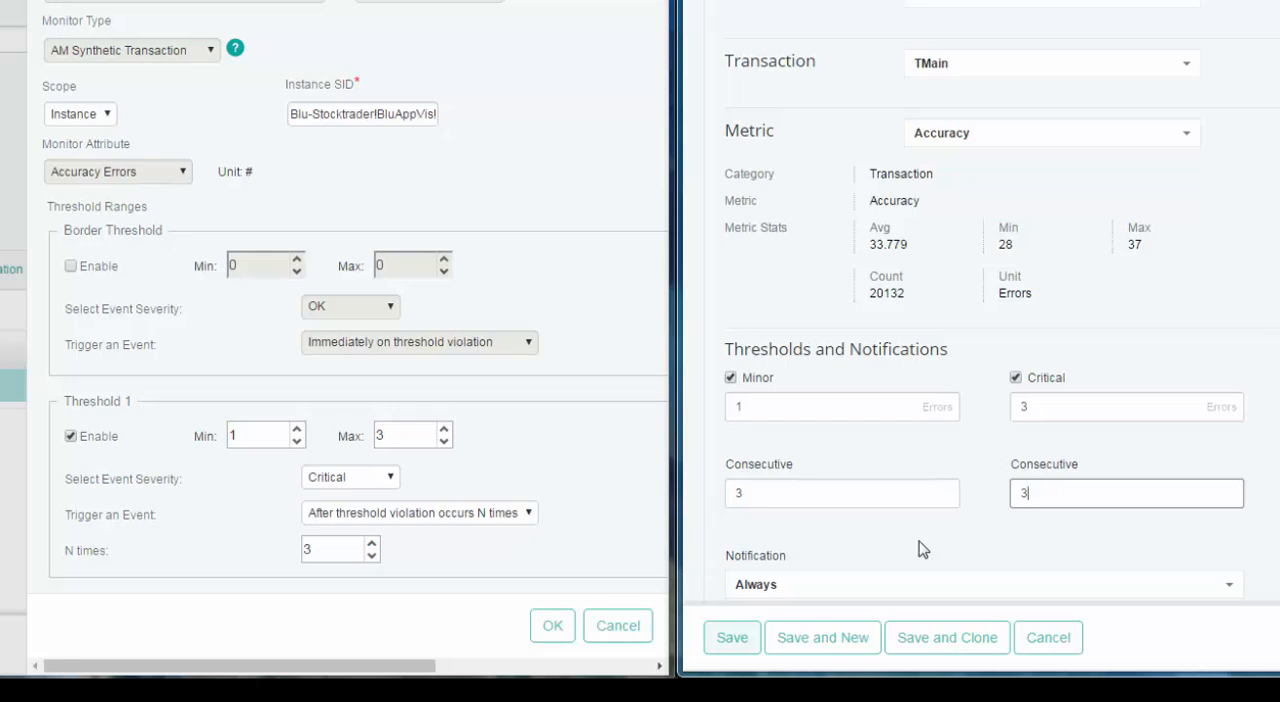
{"action": "scroll", "coordinate": [920, 548], "scroll_direction": "down", "scroll_amount": 3}
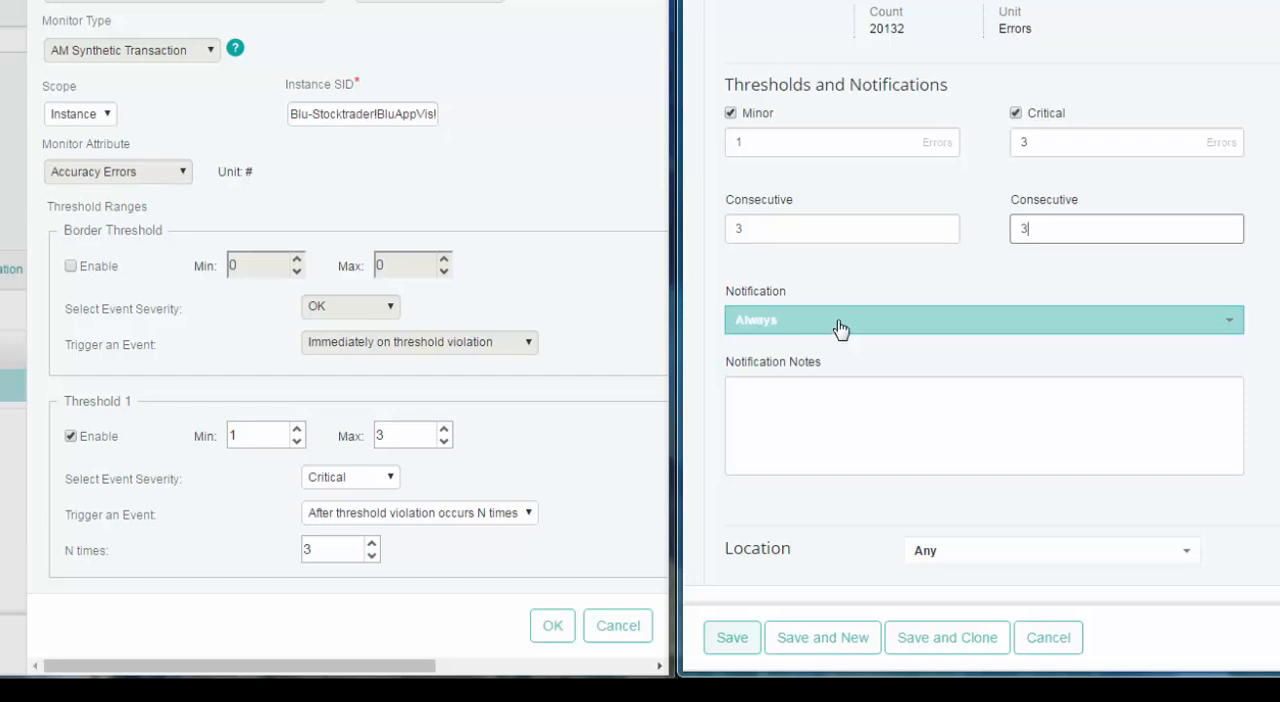
Check the rule's notification options, keep Always, and enter "Accuracy threshold violated" as the notification notes.
{"action": "left_click", "coordinate": [838, 328]}
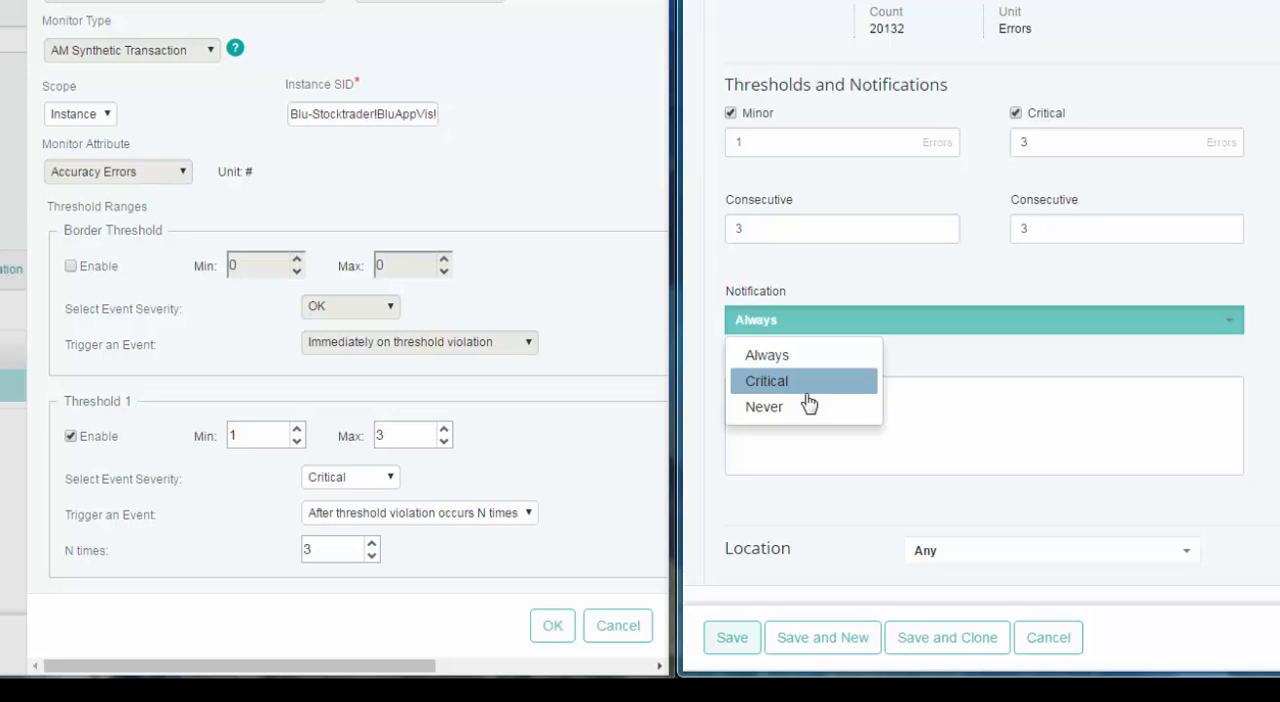
{"action": "left_click", "coordinate": [925, 408]}
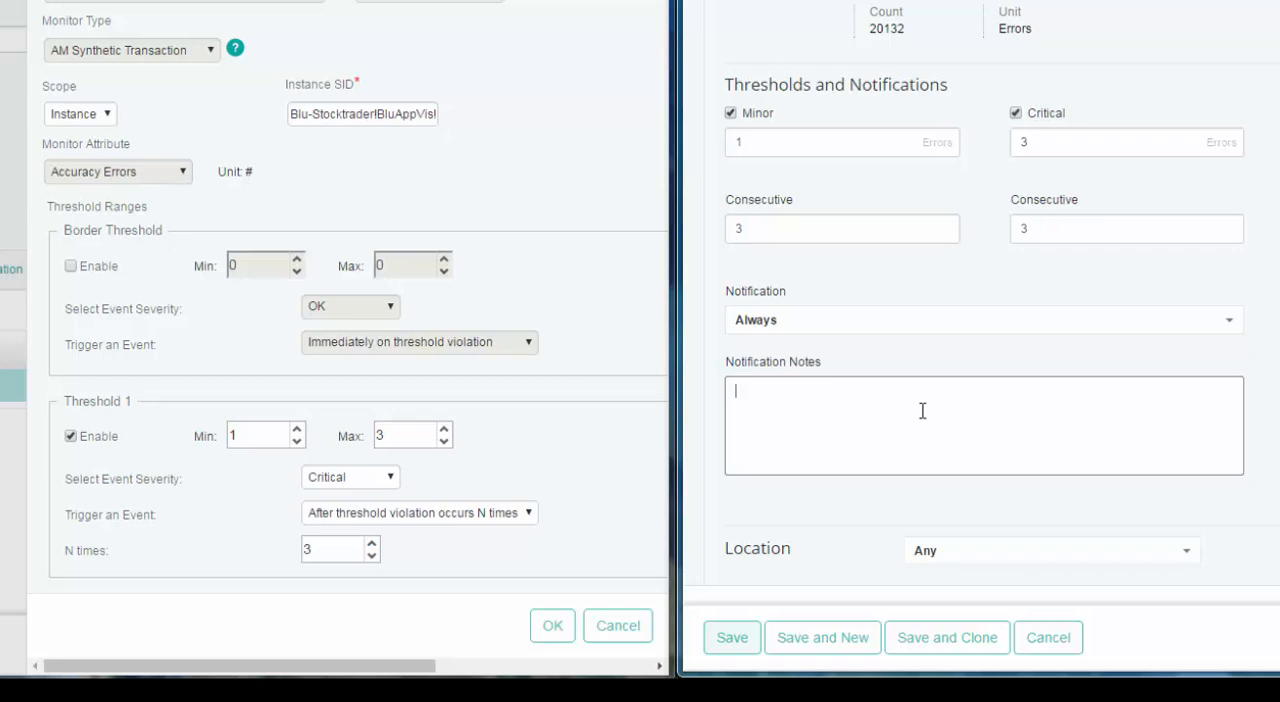
{"action": "type", "text": "Accuracy threshold violated"}
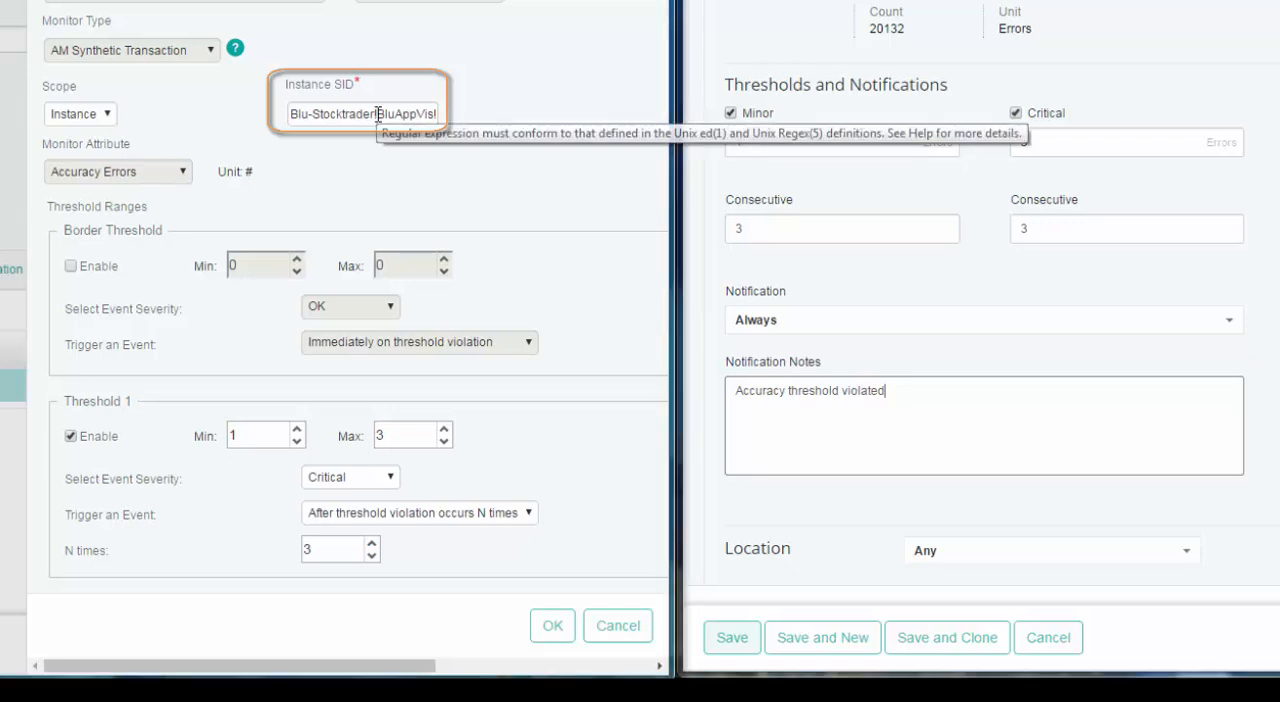
Read the location in the agent threshold's Instance SID, set the rule's location to BluAppVis, and save the rule.
{"action": "left_click_drag", "start_coordinate": [378, 114], "coordinate": [322, 112]}
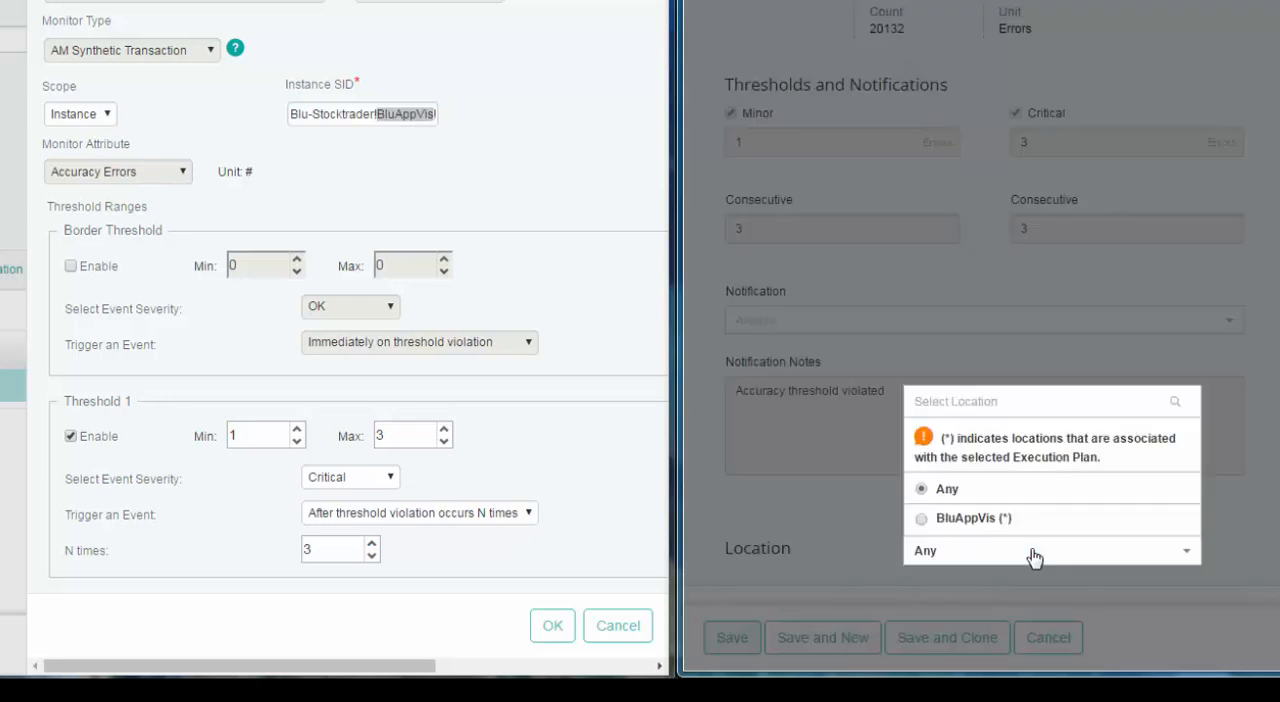
{"action": "left_click", "coordinate": [988, 528]}
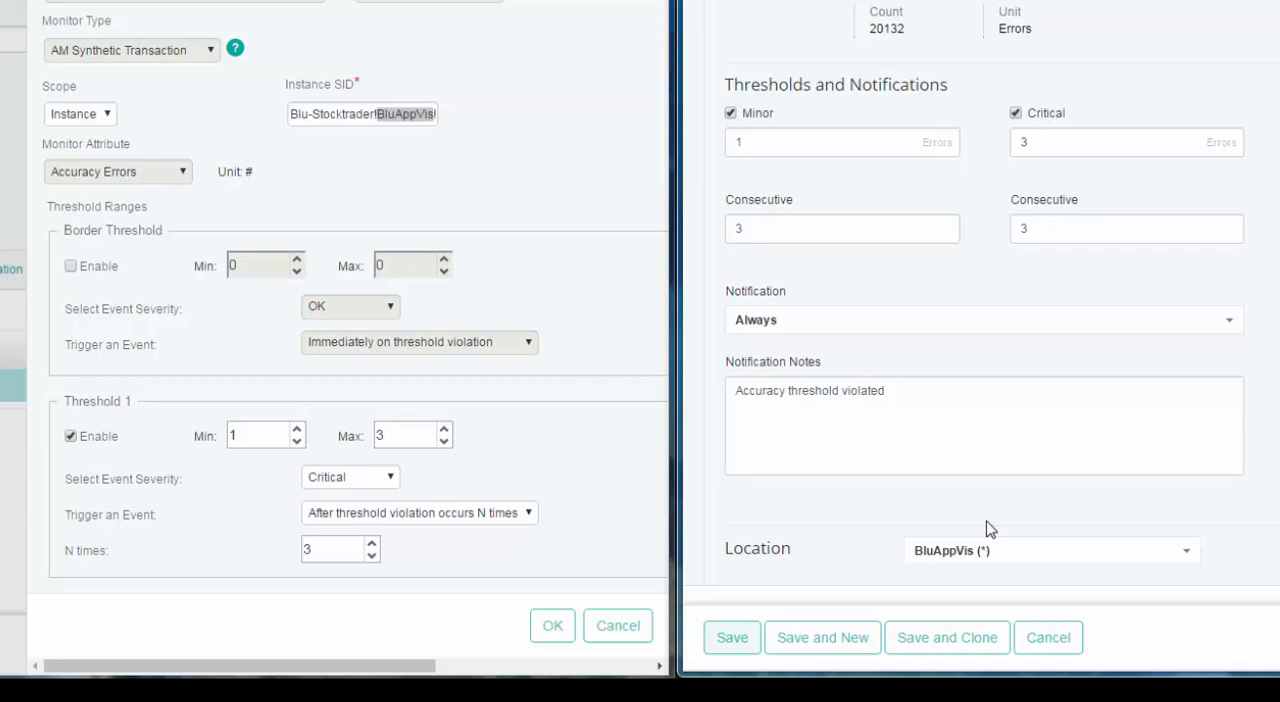
{"action": "left_click", "coordinate": [733, 640]}
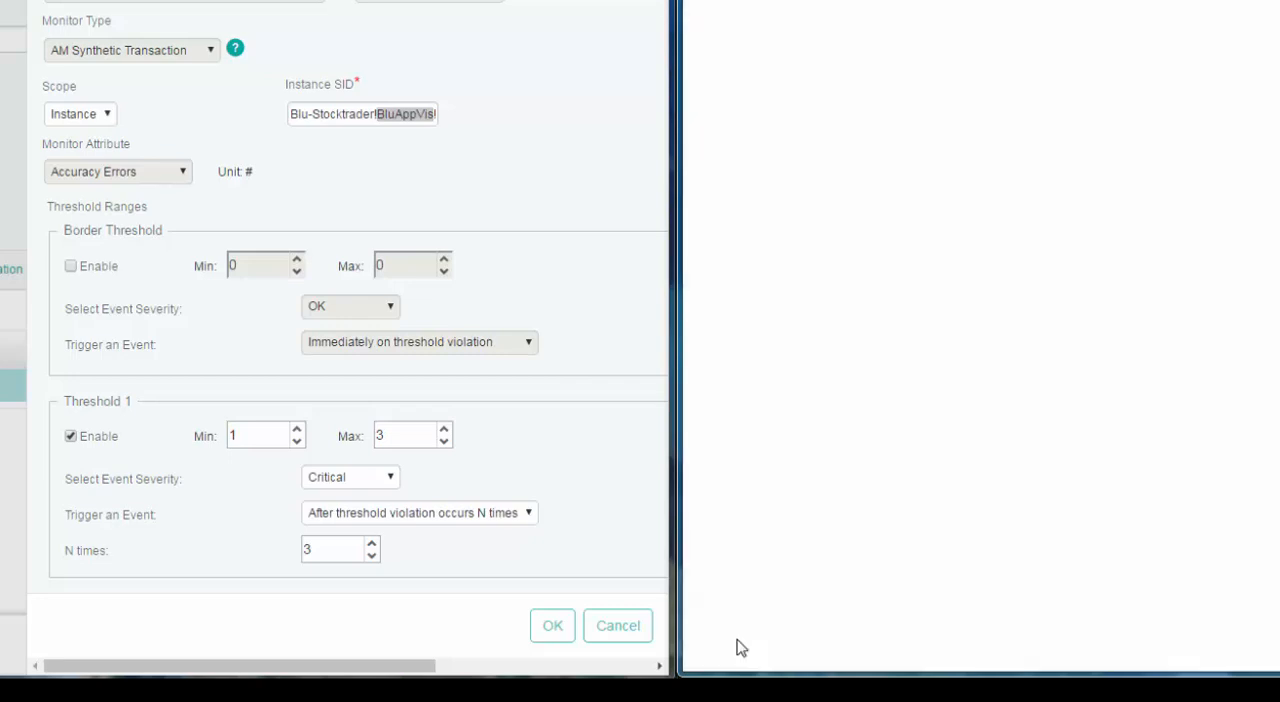